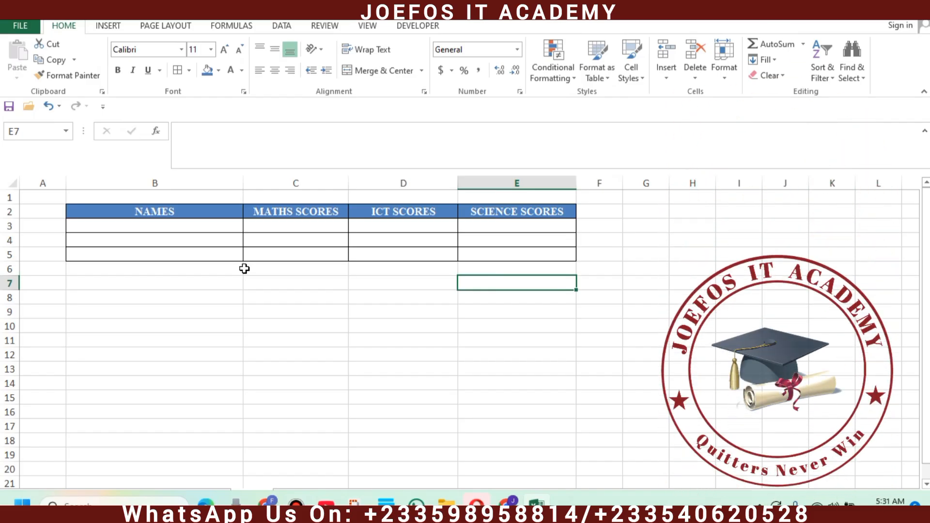
# Step: Step through the empty name, maths, ICT and science cells of rows 3-5
pyautogui.press('super')
pyautogui.press('super')
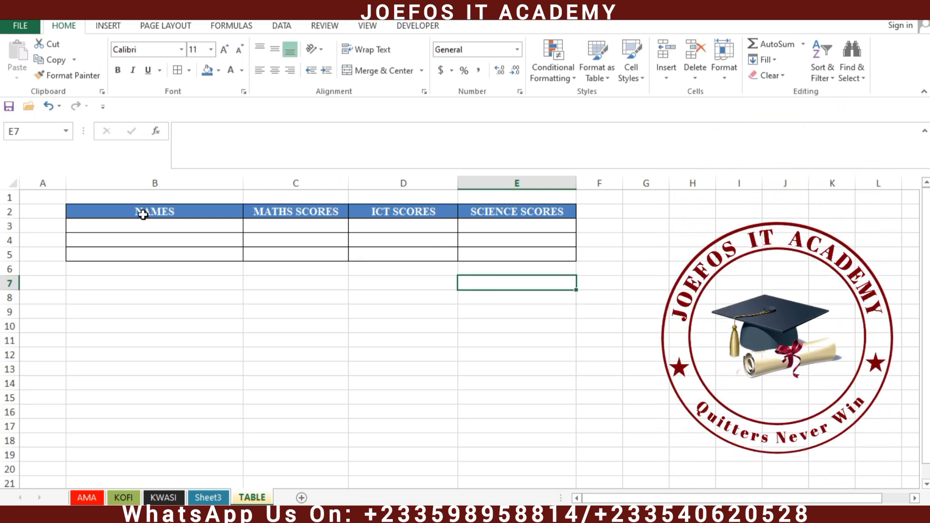
pyautogui.click(112, 224)
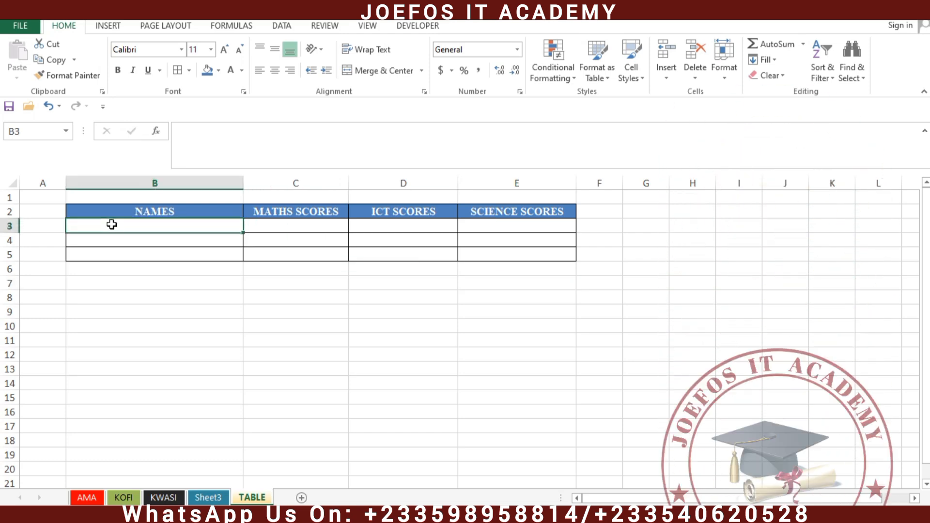
pyautogui.click(142, 235)
pyautogui.click(149, 261)
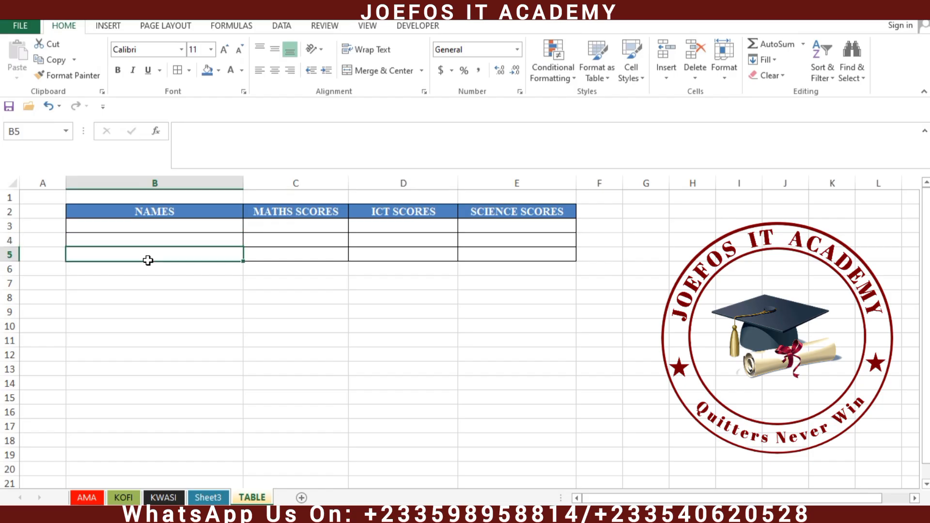
pyautogui.click(266, 225)
pyautogui.click(297, 237)
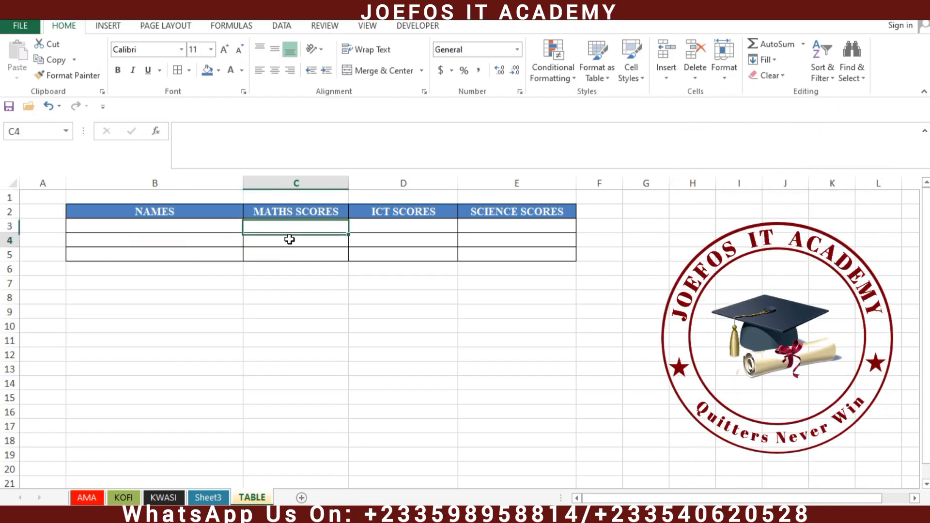
pyautogui.click(290, 259)
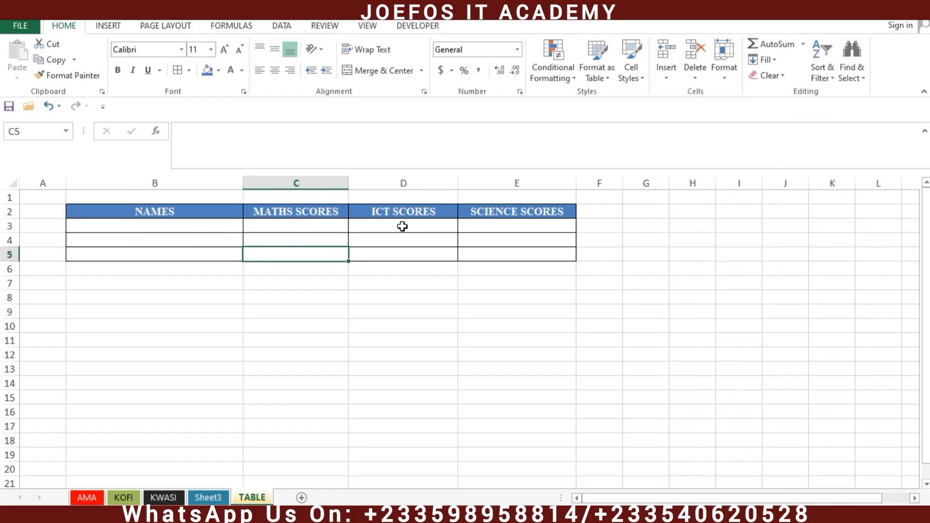
pyautogui.click(401, 226)
pyautogui.click(392, 240)
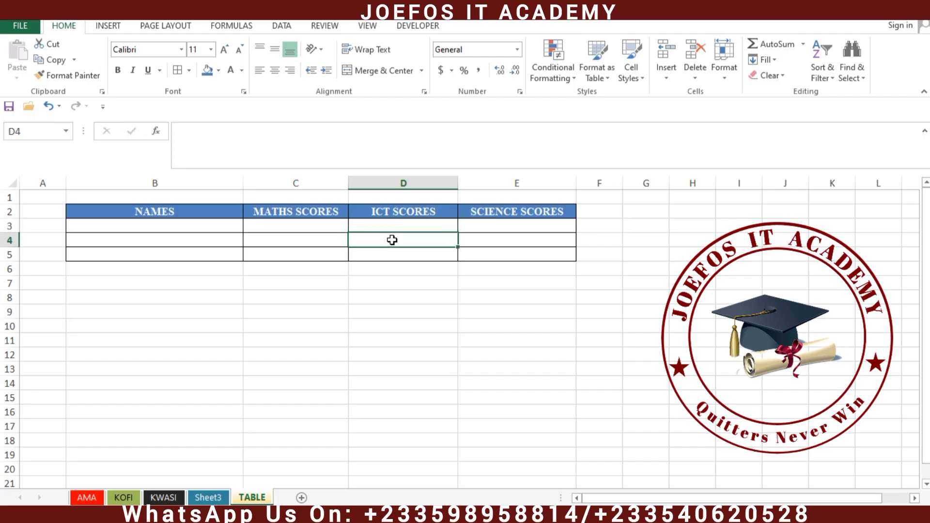
pyautogui.click(401, 253)
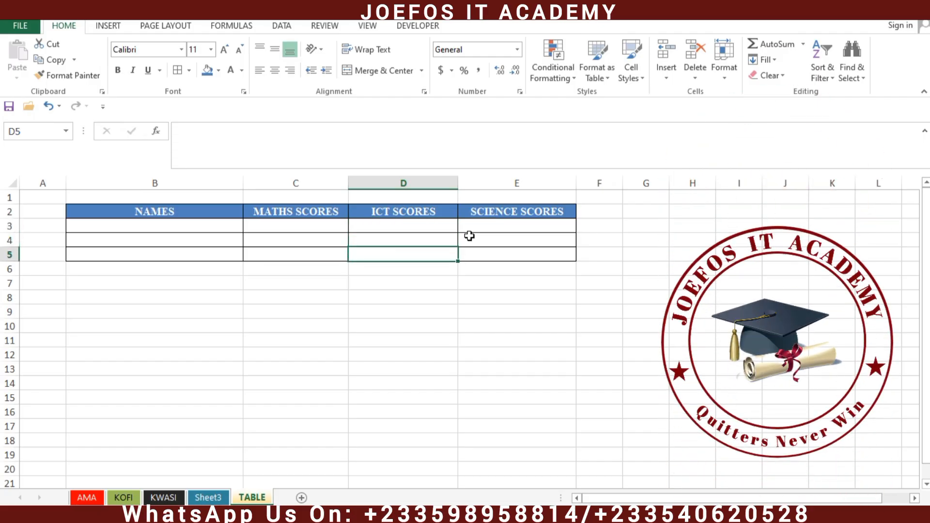
pyautogui.click(501, 225)
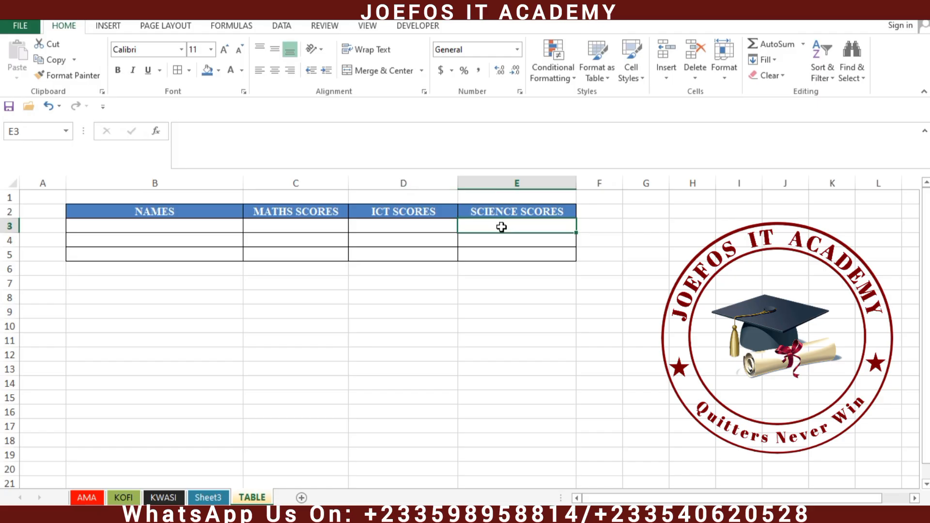
# Step: Move back across the science, ICT, maths and name cells of the table
pyautogui.click(498, 254)
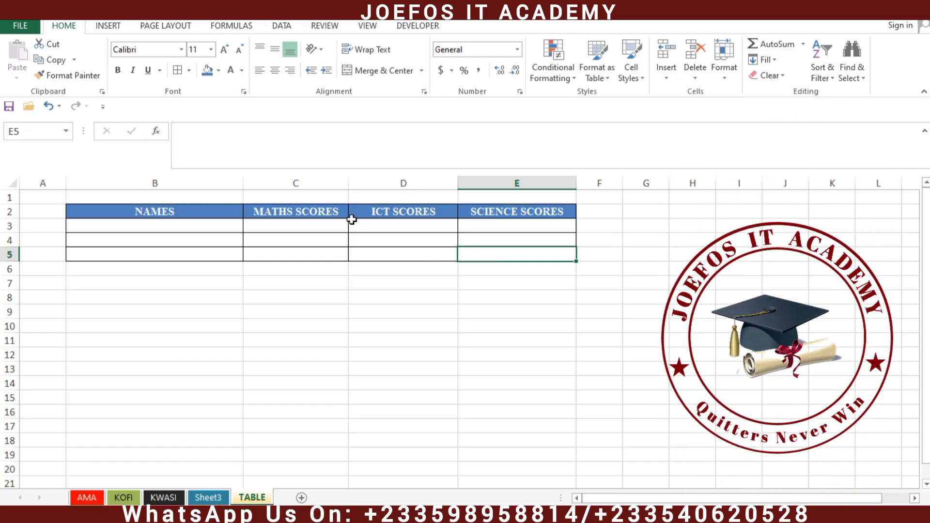
pyautogui.click(546, 242)
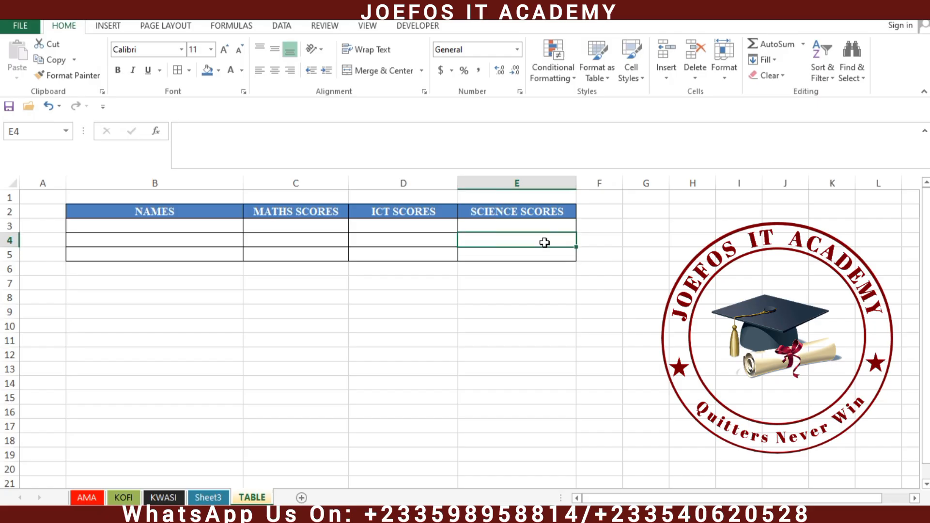
pyautogui.click(506, 227)
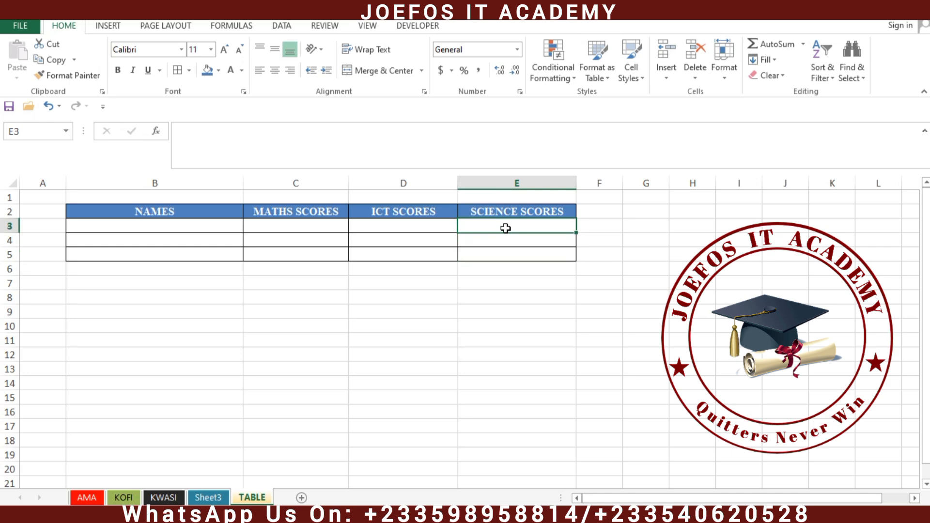
pyautogui.click(406, 237)
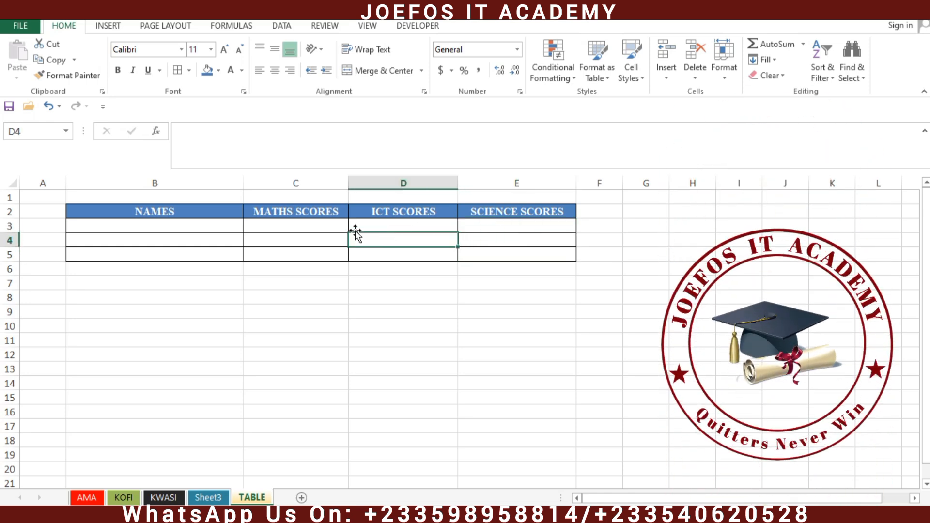
pyautogui.click(316, 227)
pyautogui.click(211, 227)
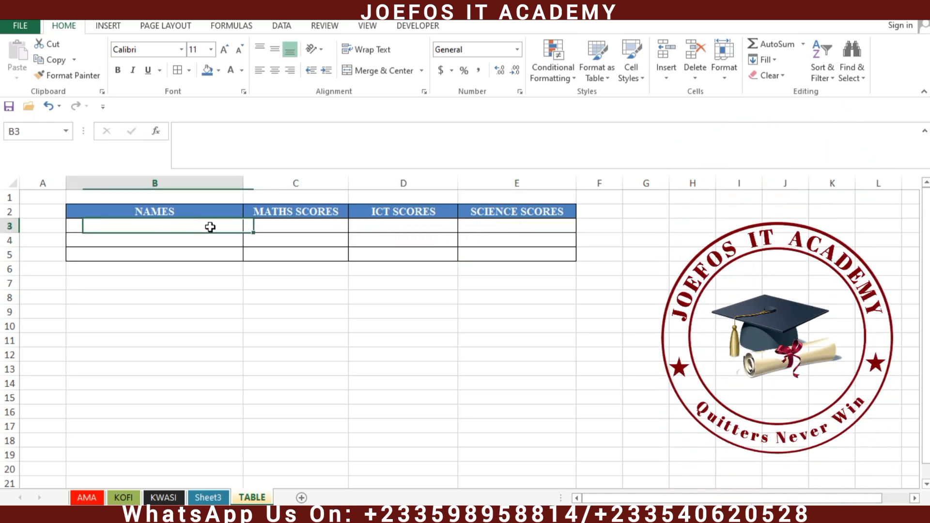
pyautogui.click(190, 245)
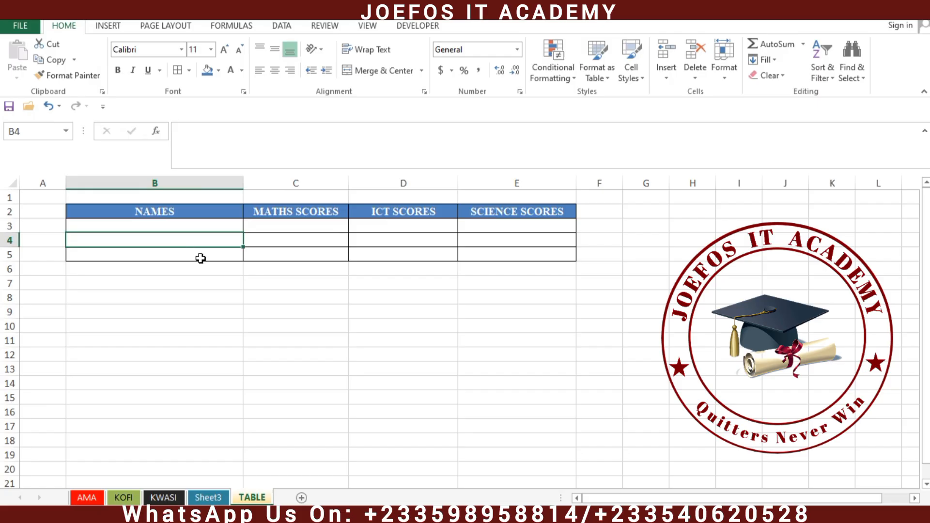
pyautogui.click(207, 258)
pyautogui.click(276, 258)
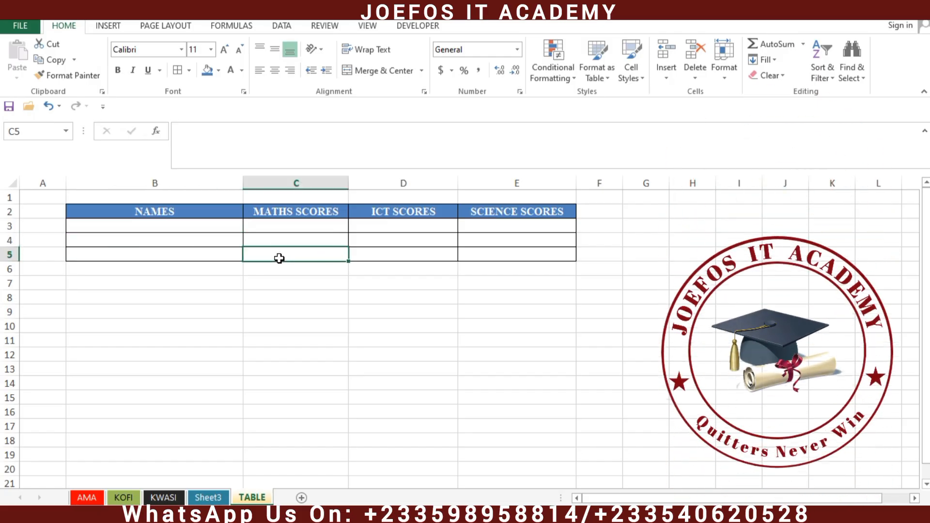
pyautogui.click(277, 240)
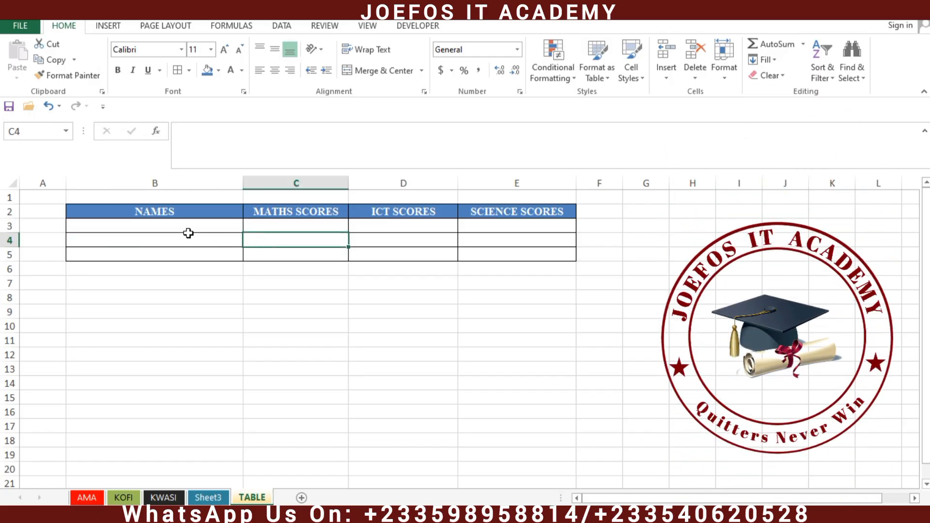
# Step: Enter each student's full name in B3, B4 and B5
pyautogui.click(174, 225)
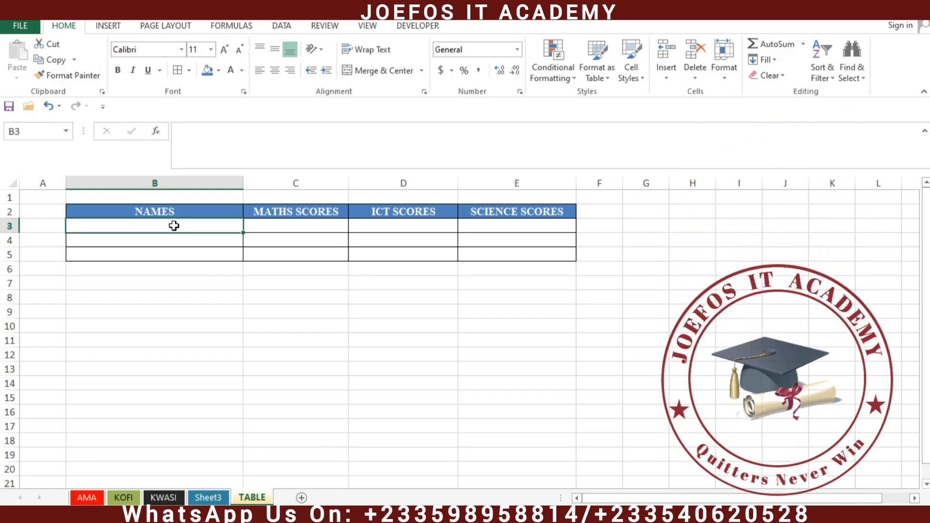
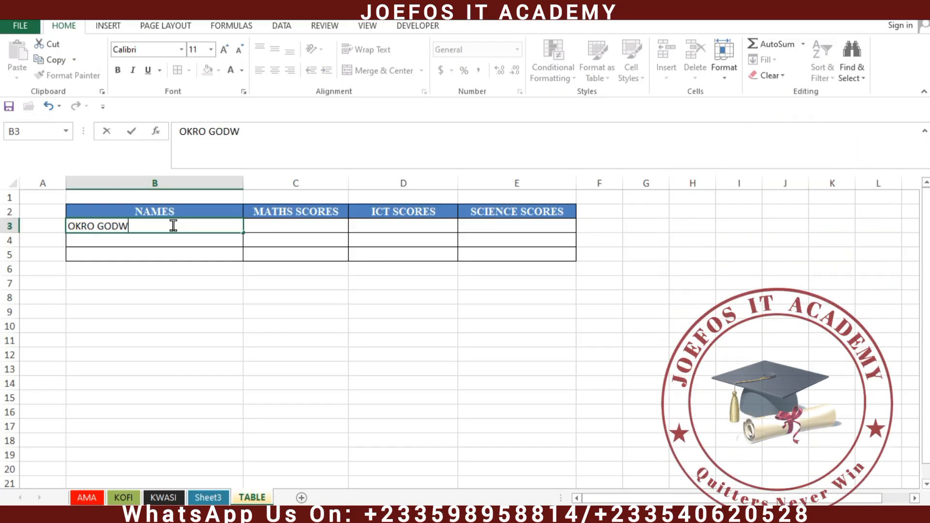
pyautogui.click(100, 243)
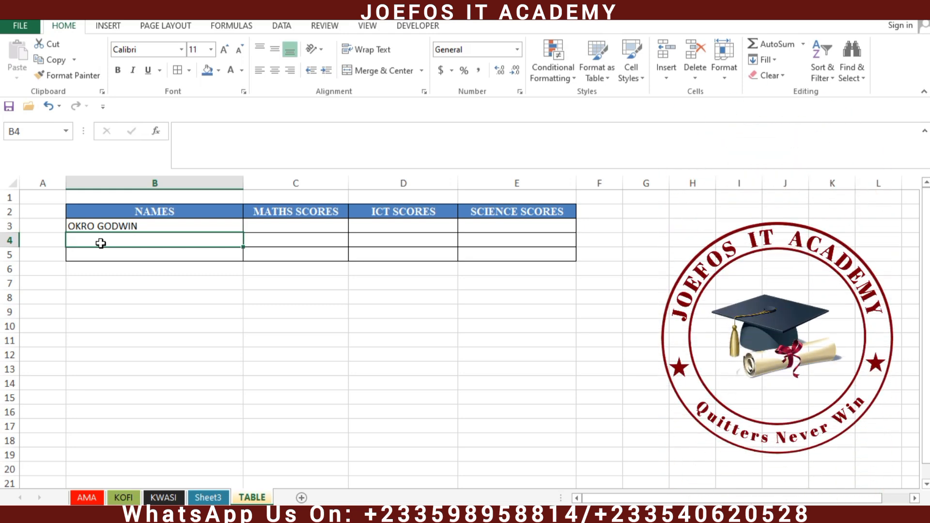
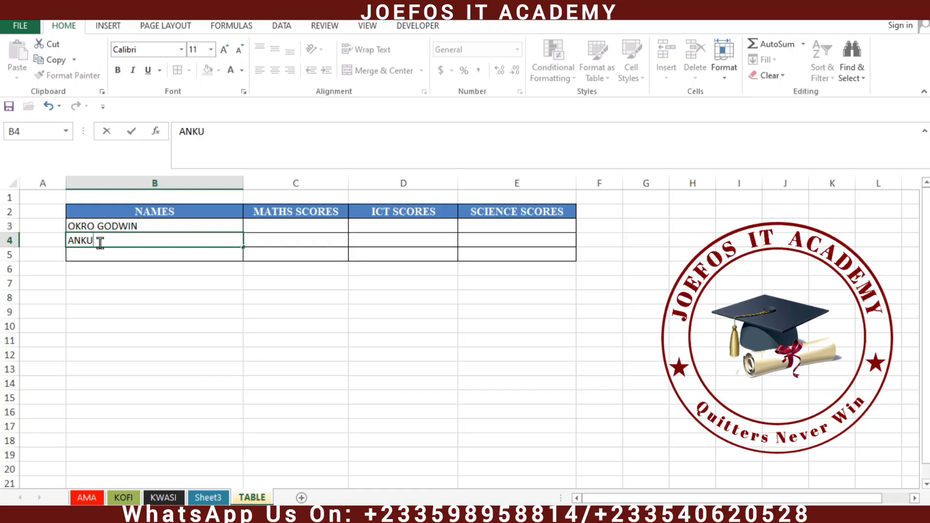
pyautogui.click(85, 255)
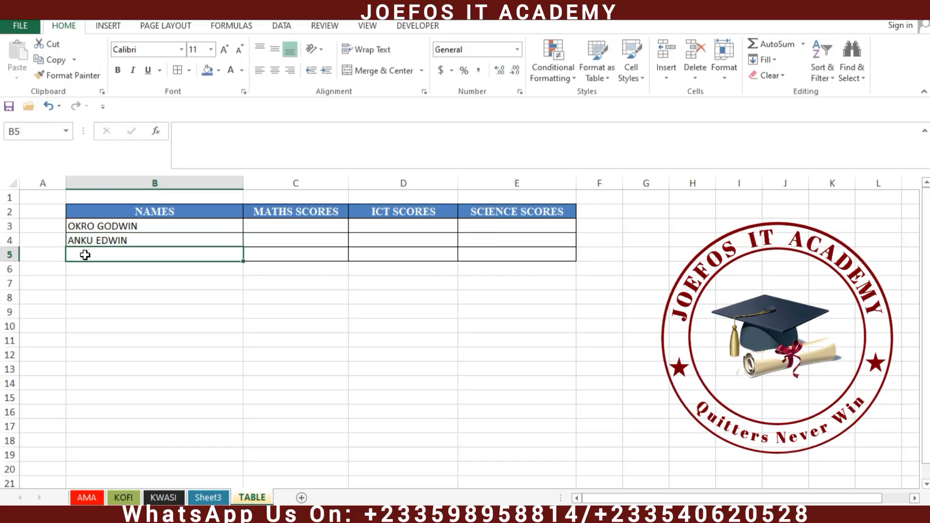
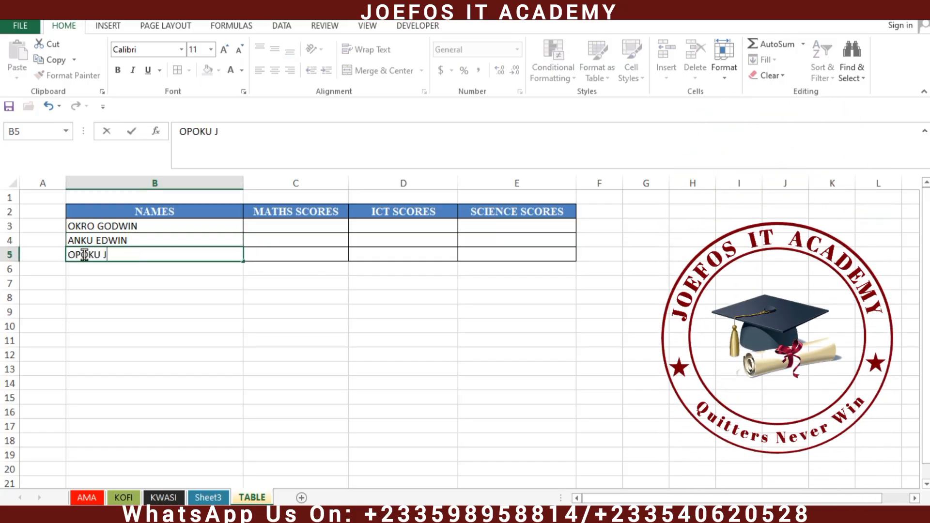
pyautogui.click(271, 252)
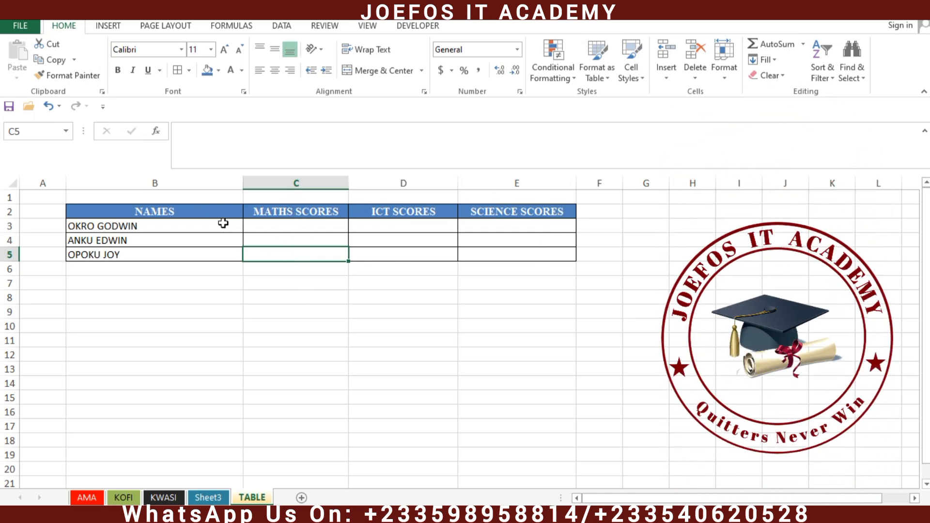
# Step: Enter the first student's scores in row 3: 80, 40 and 60
pyautogui.click(287, 227)
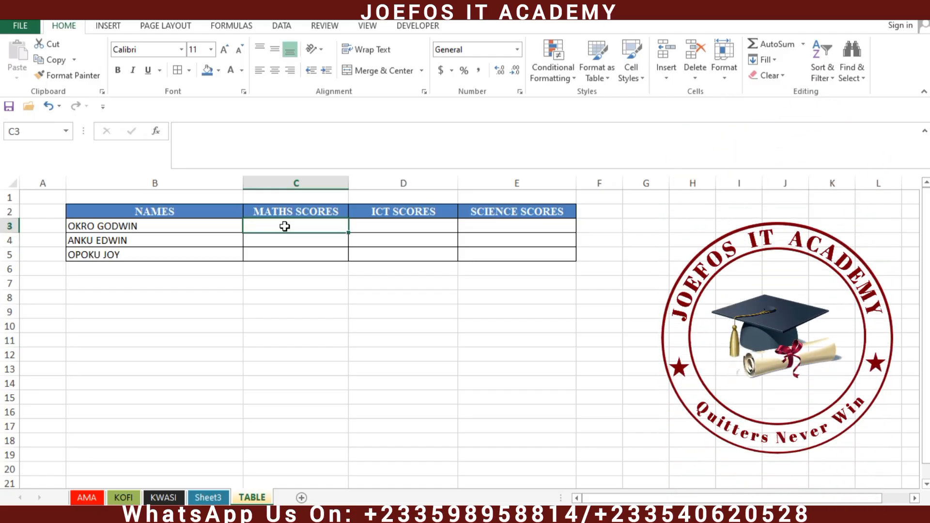
pyautogui.write('80')
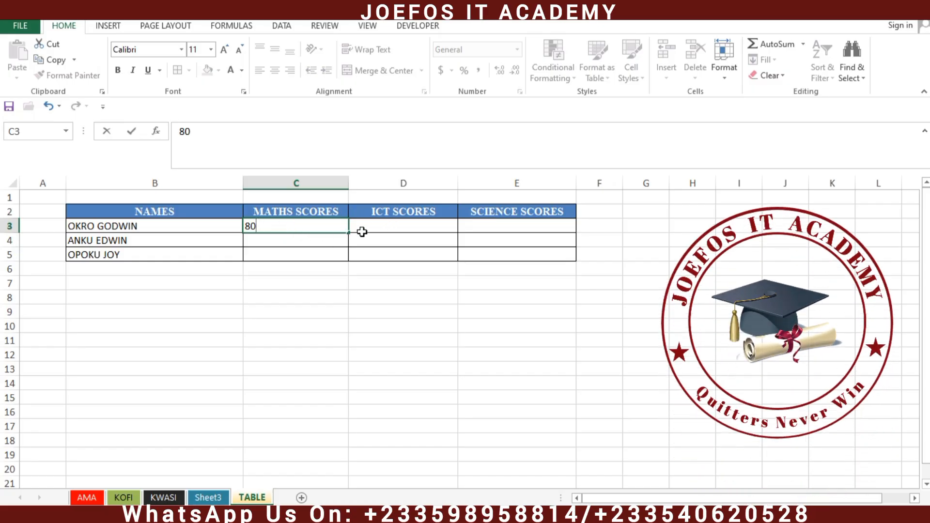
pyautogui.click(388, 225)
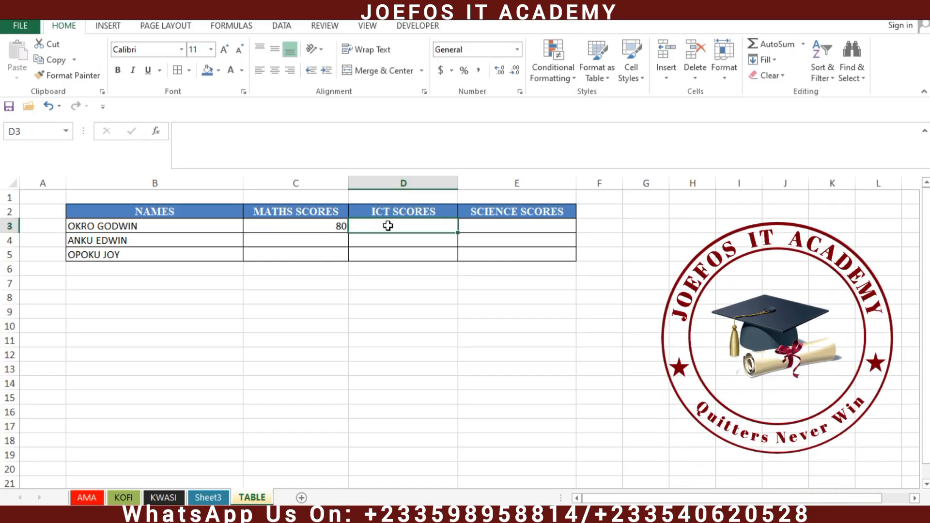
pyautogui.write('40')
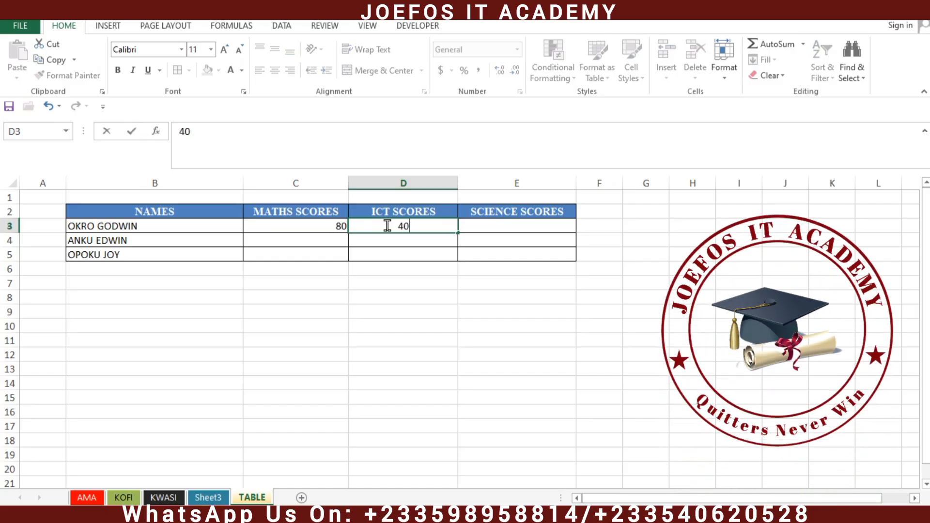
pyautogui.click(485, 226)
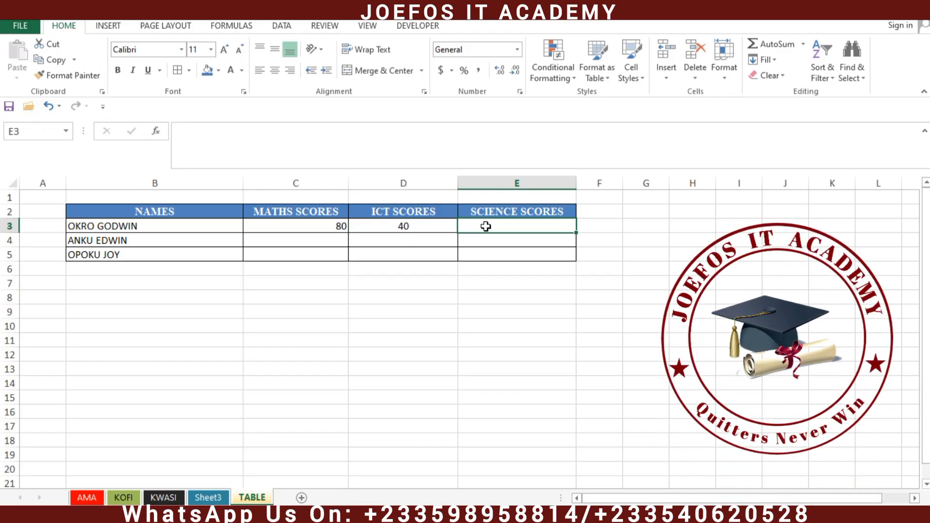
pyautogui.write('60')
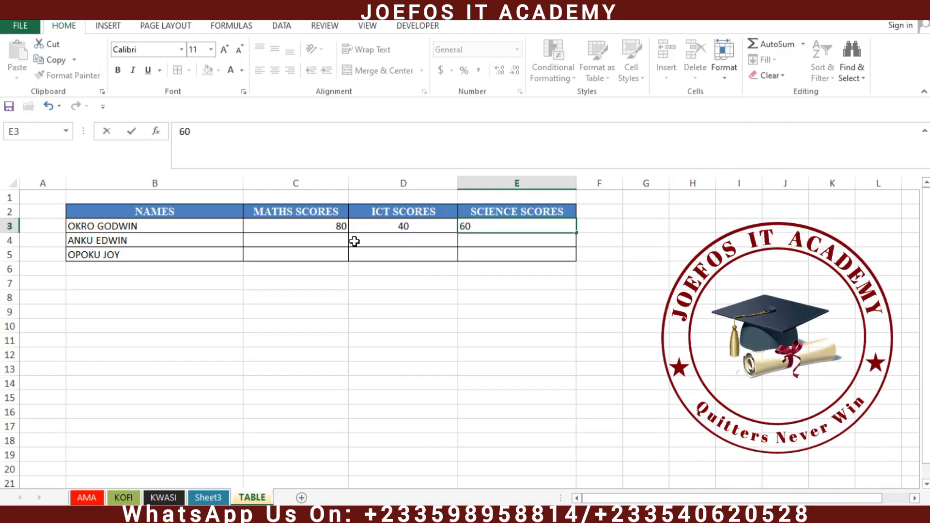
pyautogui.click(337, 241)
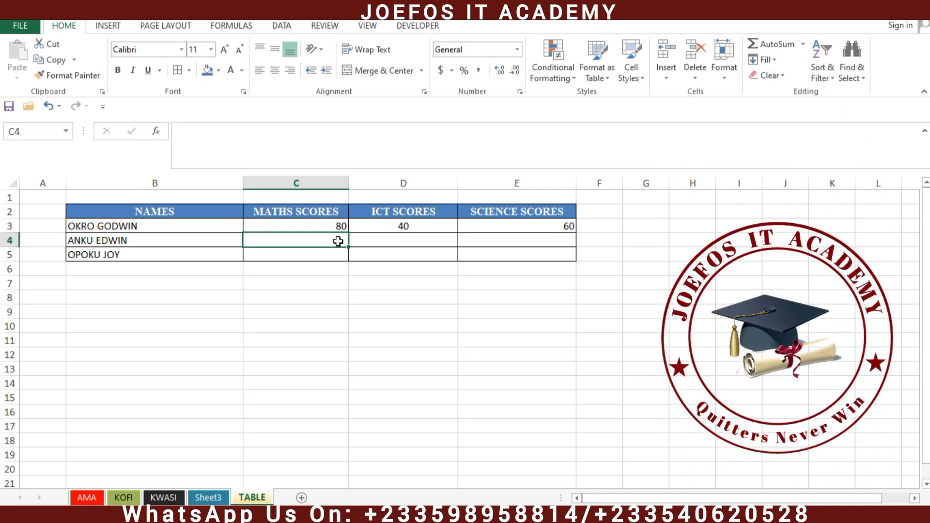
# Step: Enter 40, 90 and 88 as the second student's scores in C4, D4 and E4
pyautogui.write('40')
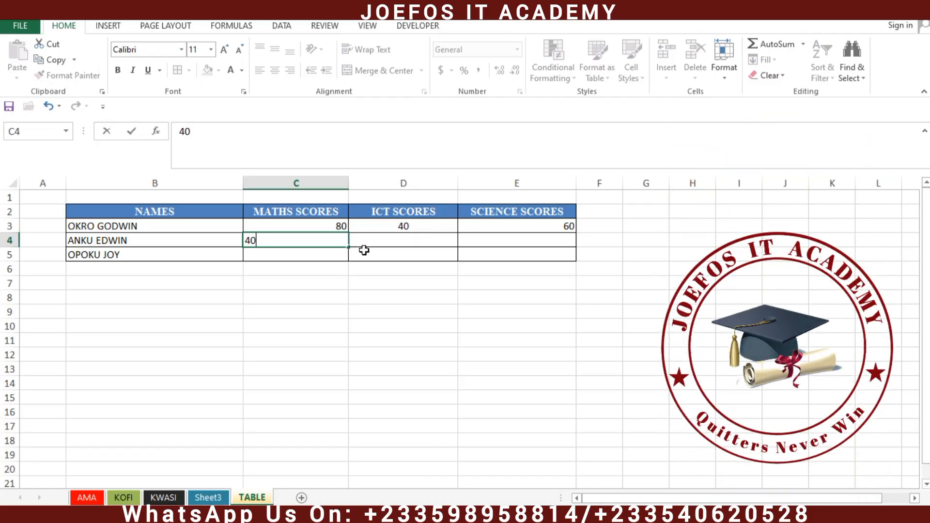
pyautogui.click(390, 242)
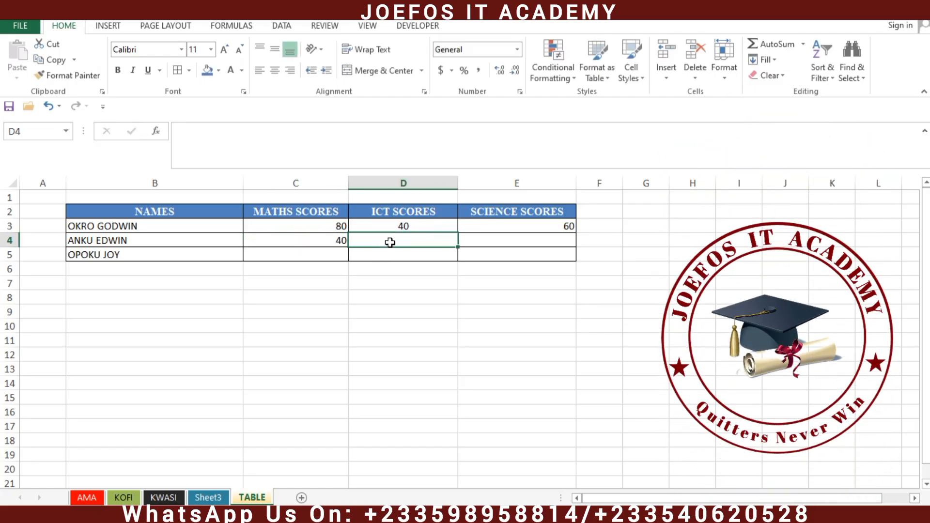
pyautogui.write('90')
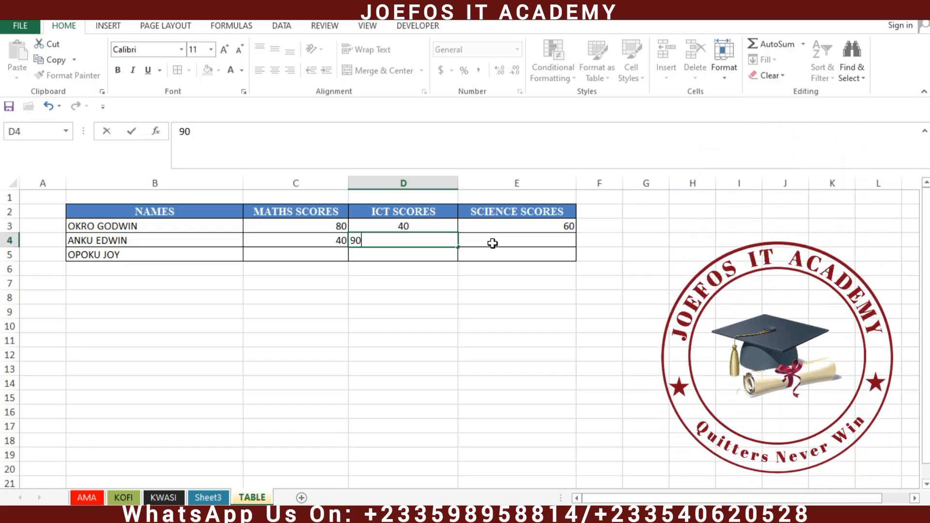
pyautogui.click(496, 241)
pyautogui.write('88')
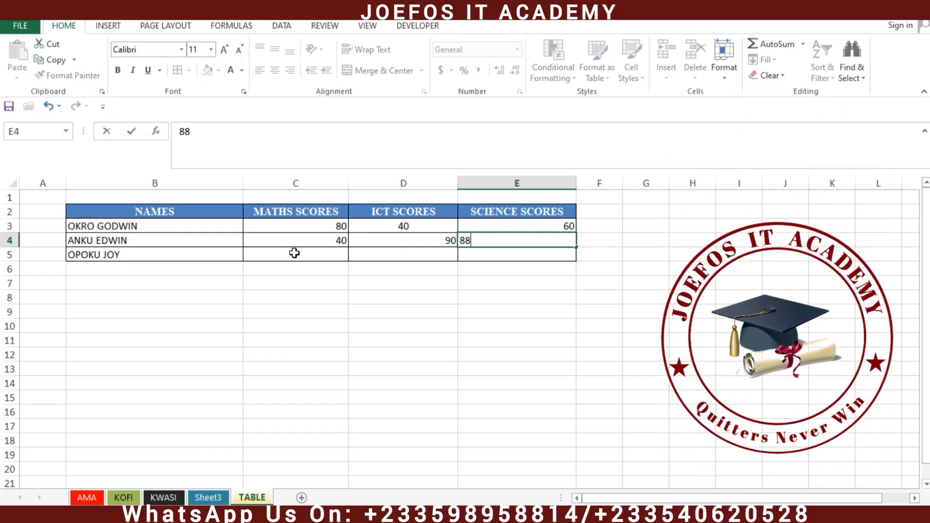
pyautogui.click(294, 253)
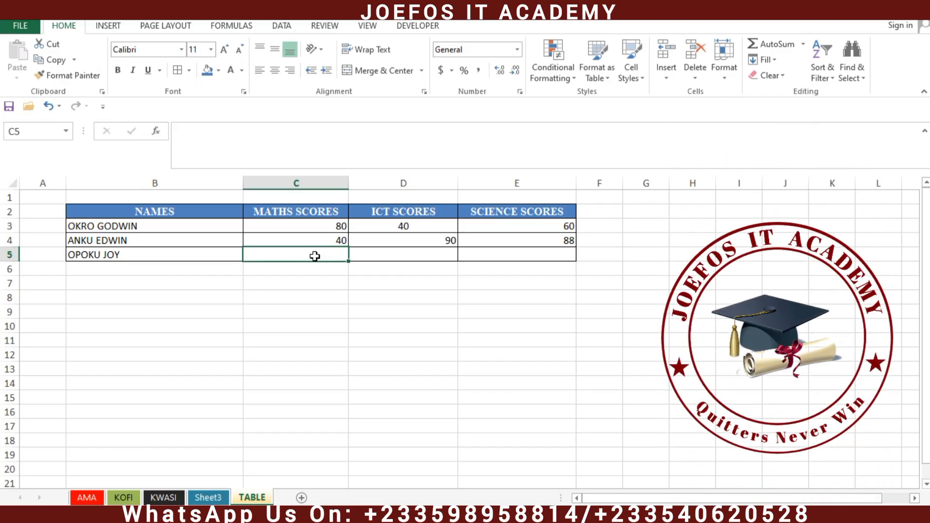
# Step: Enter 60, 80 and 89 in C5, D5 and E5, correcting a mistyped digit in E5
pyautogui.write('60')
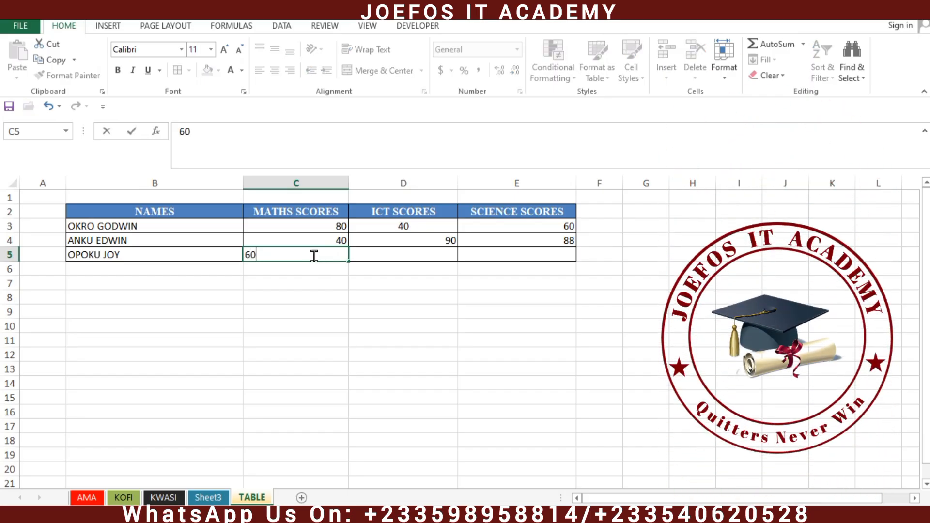
pyautogui.click(367, 253)
pyautogui.write('80')
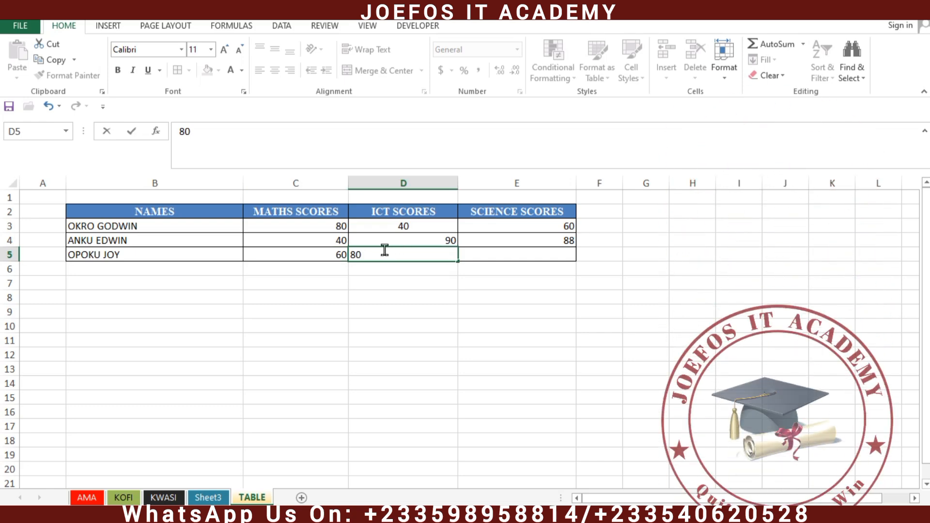
pyautogui.click(484, 252)
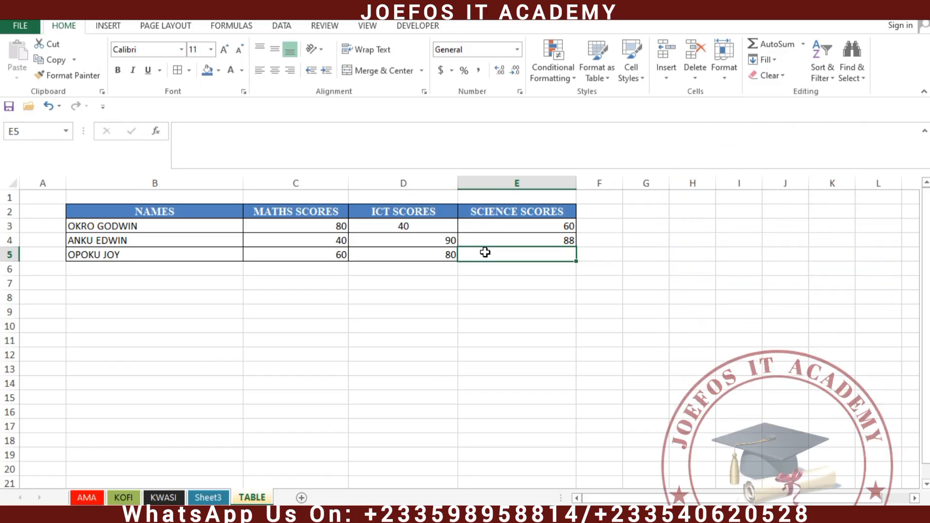
pyautogui.write('9')
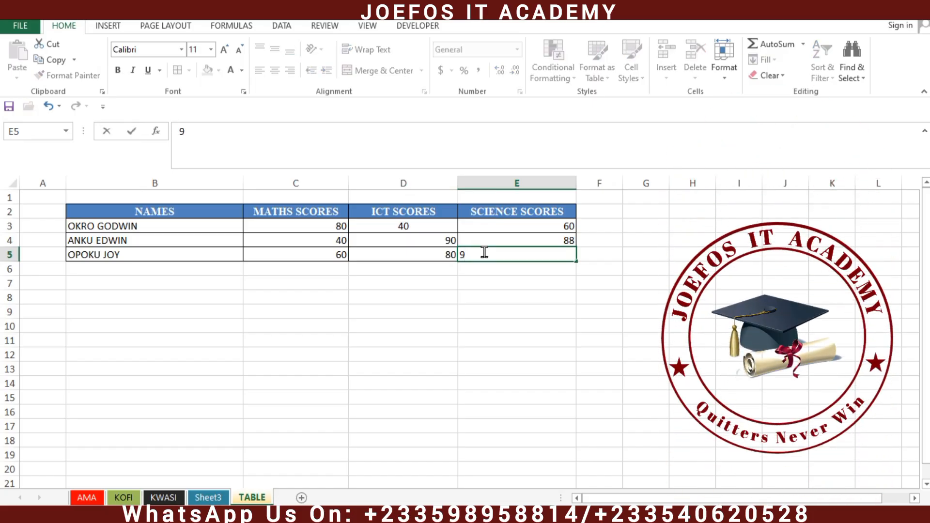
pyautogui.press('BackSpace')
pyautogui.write('89')
pyautogui.click(494, 293)
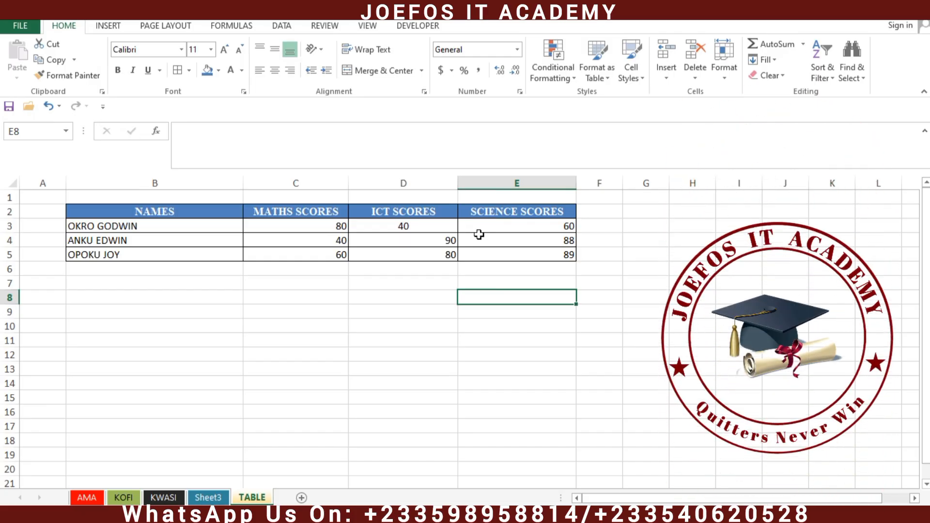
# Step: Make row 3 of the table, B3 to E3, bold
pyautogui.click(71, 225)
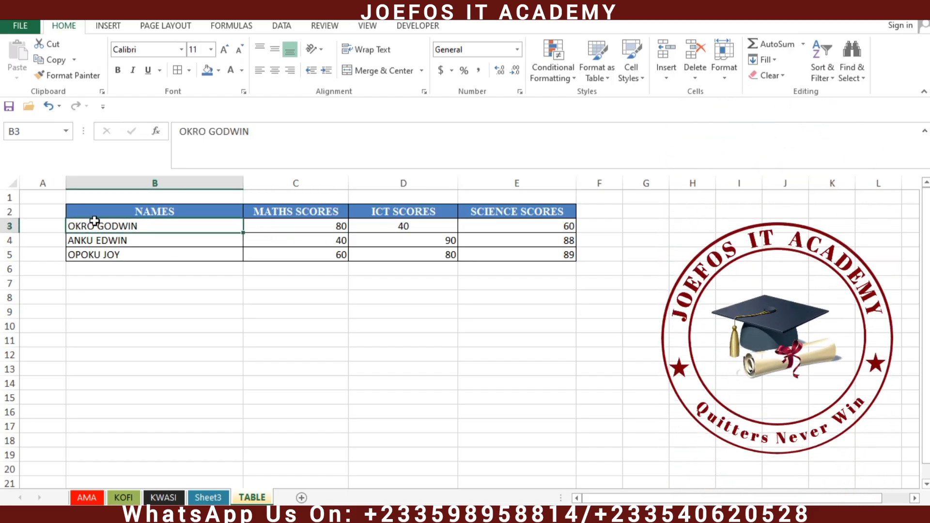
pyautogui.moveTo(95, 222); pyautogui.dragTo(500, 226)
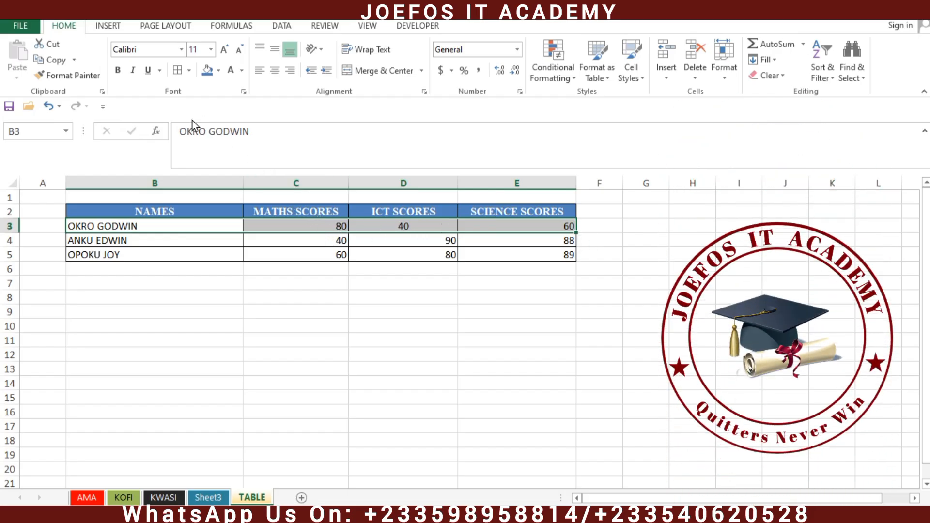
pyautogui.click(118, 71)
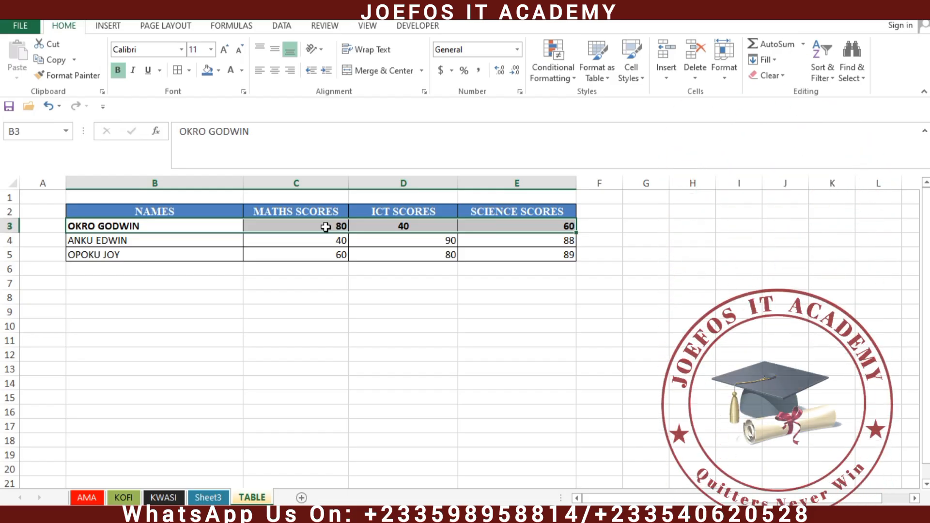
# Step: Bold the student names in B4 and B5, keeping them left-aligned
pyautogui.click(268, 237)
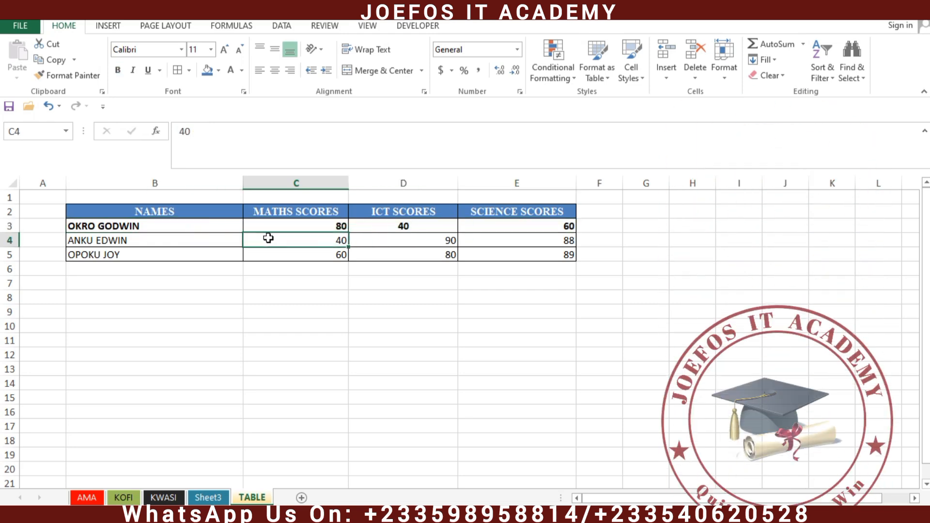
pyautogui.click(85, 239)
pyautogui.doubleClick(140, 239)
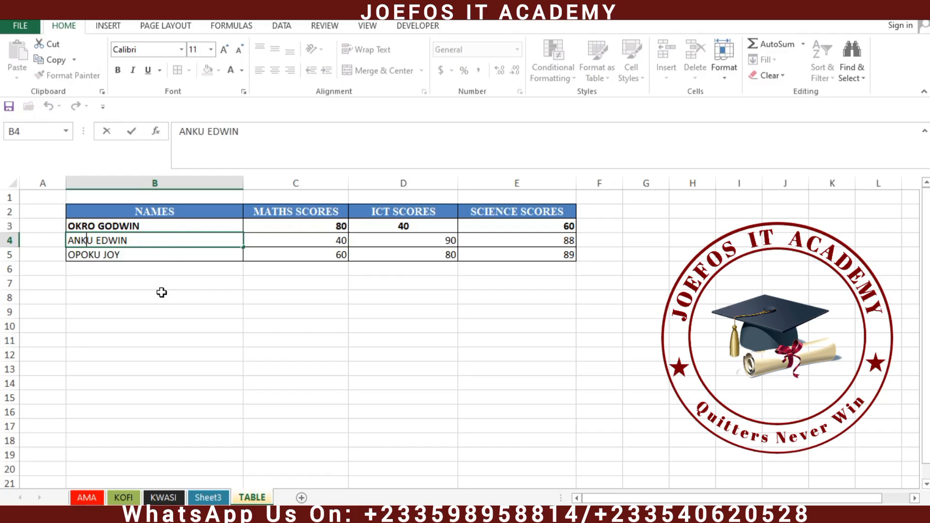
pyautogui.click(161, 292)
pyautogui.click(139, 239)
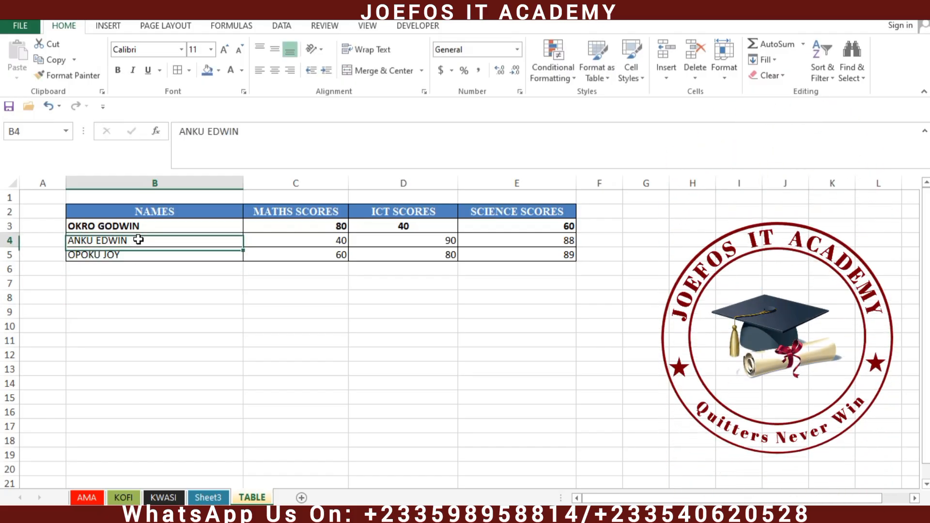
pyautogui.click(118, 71)
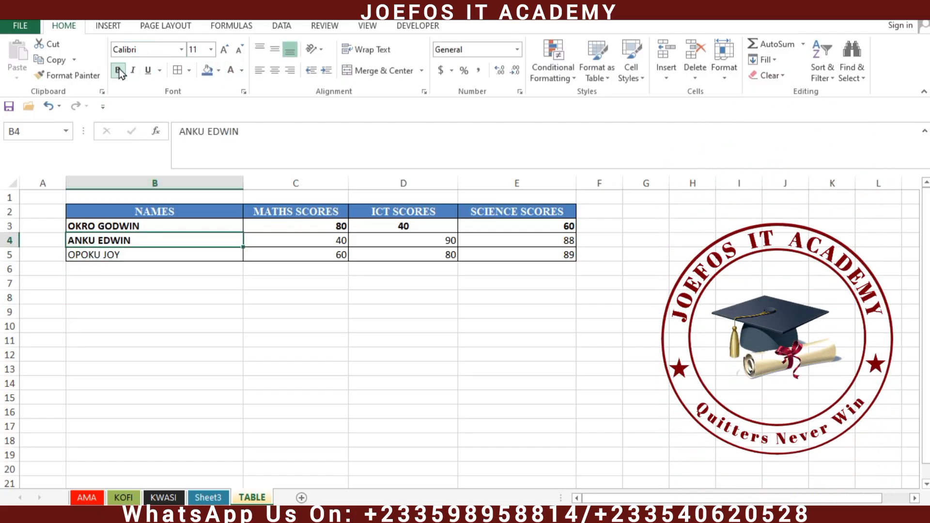
pyautogui.click(275, 73)
pyautogui.click(259, 71)
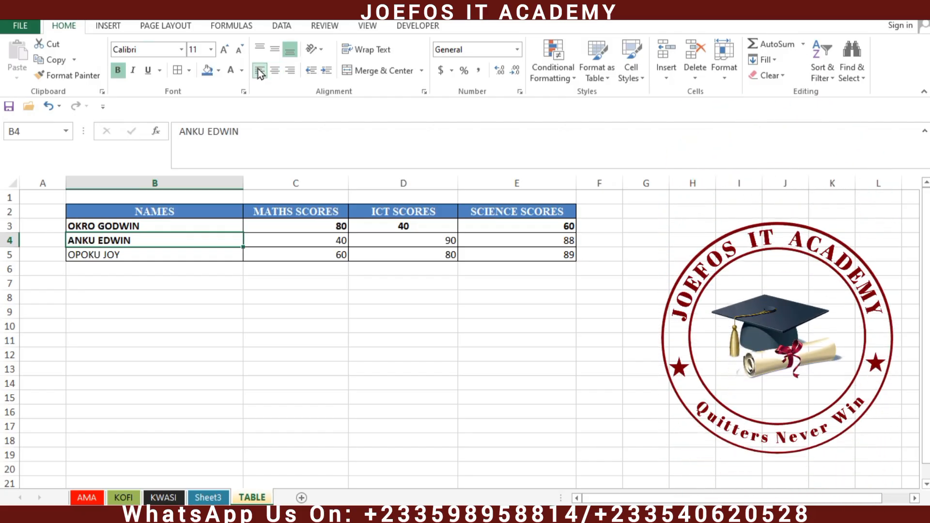
pyautogui.click(115, 257)
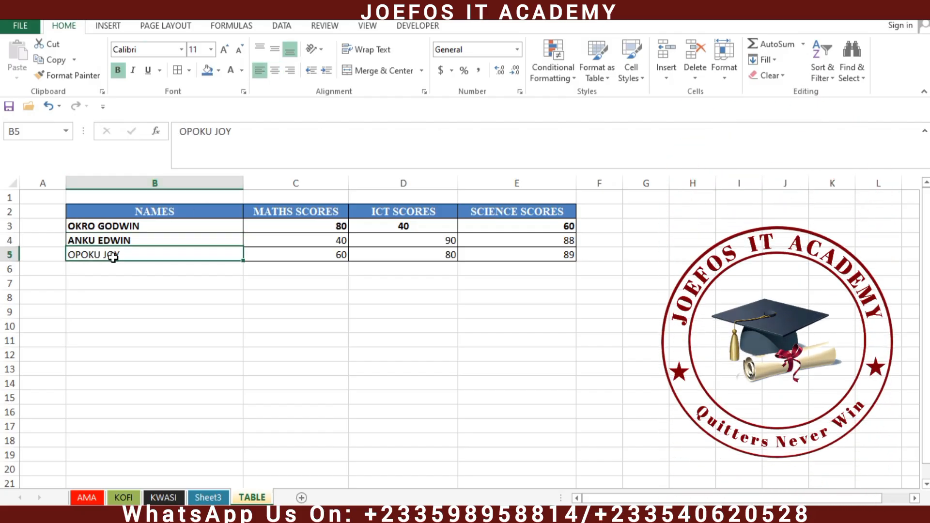
pyautogui.click(119, 71)
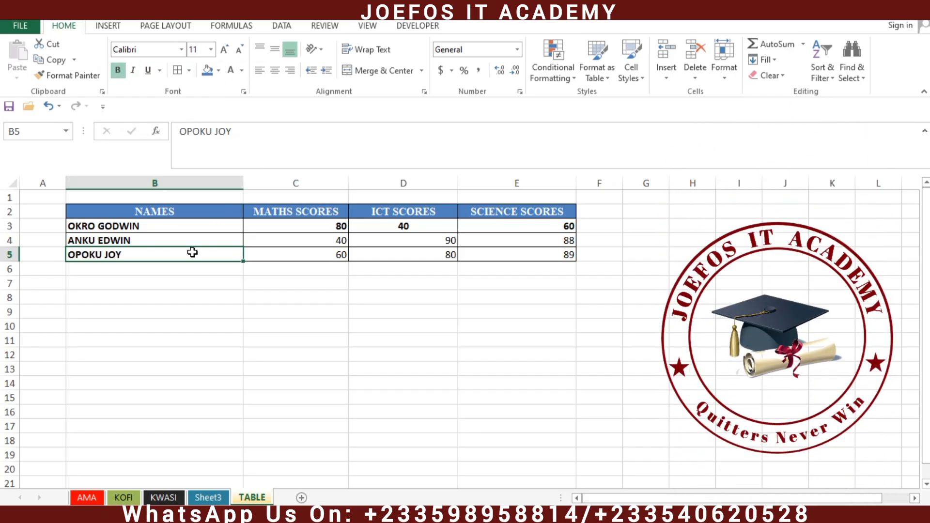
pyautogui.click(191, 285)
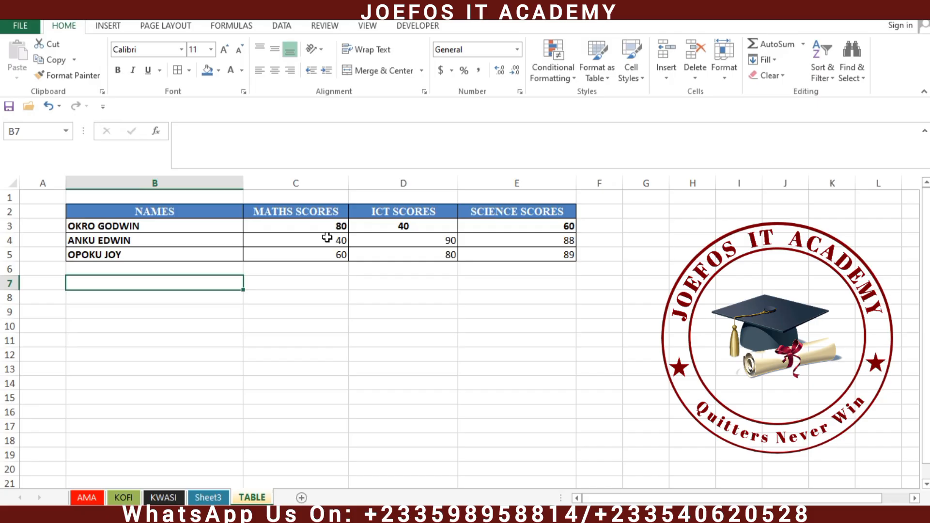
# Step: Centre the maths scores in C3, C4 and C5, and bold the 60 in C5
pyautogui.click(310, 223)
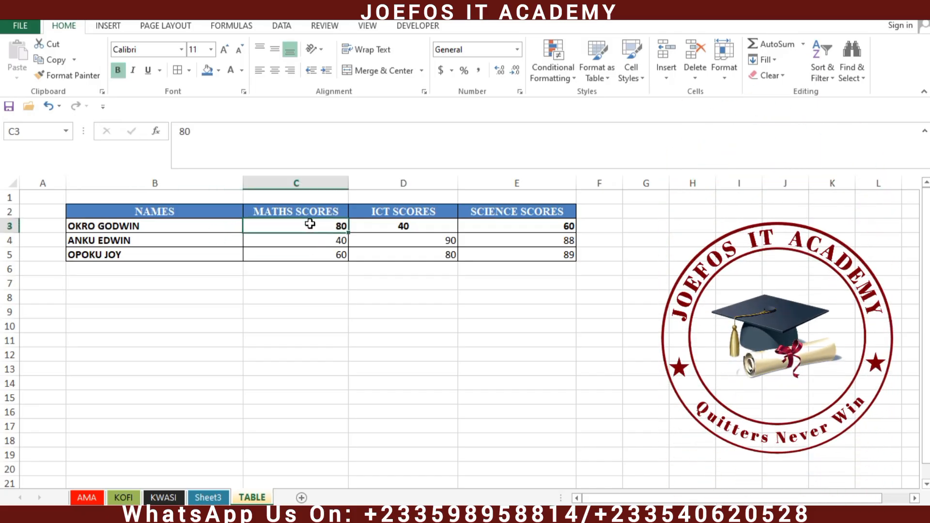
pyautogui.click(275, 70)
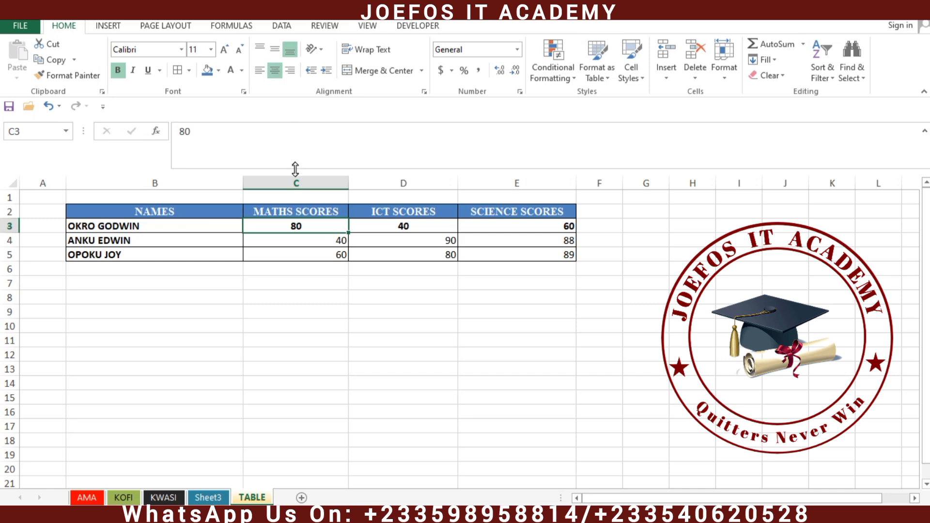
pyautogui.click(324, 240)
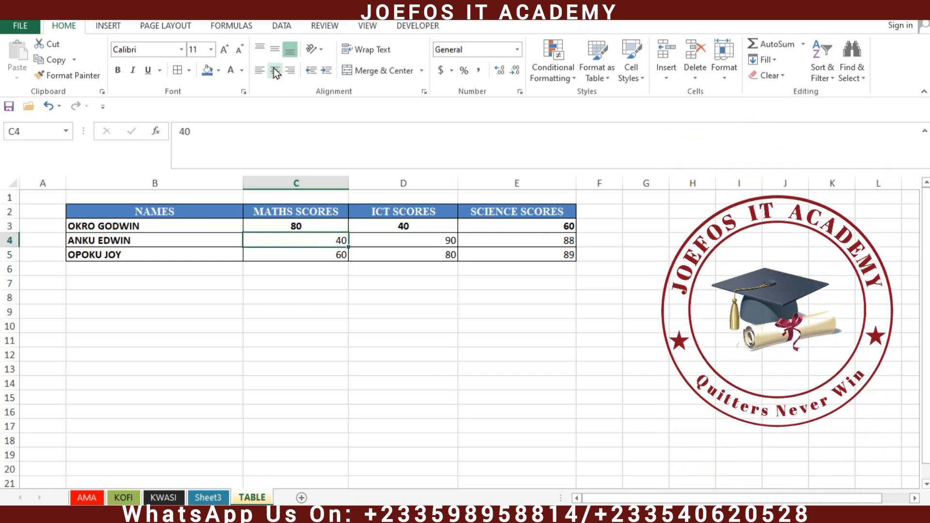
pyautogui.click(275, 71)
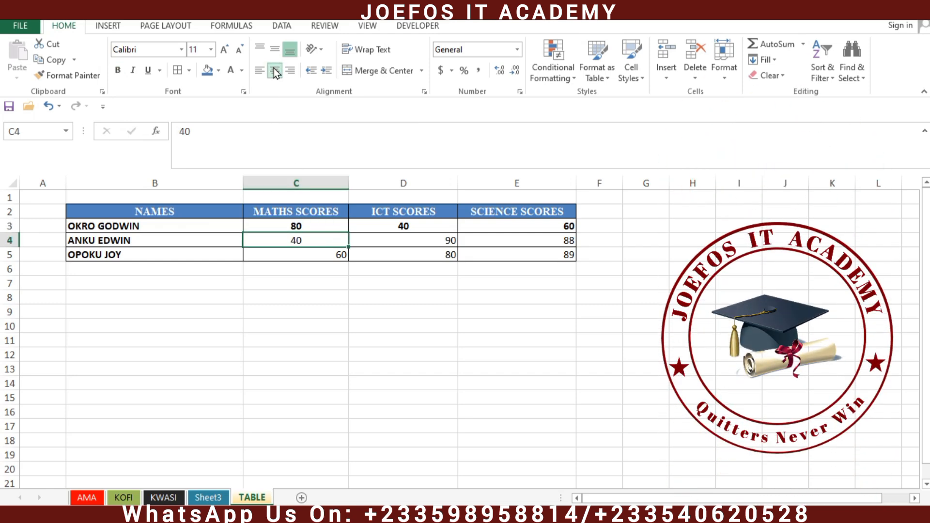
pyautogui.click(328, 257)
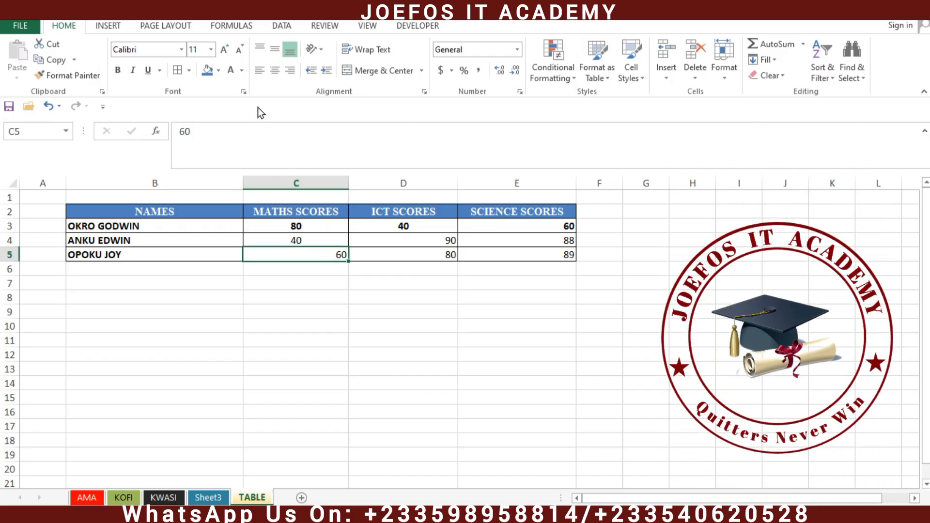
pyautogui.click(272, 73)
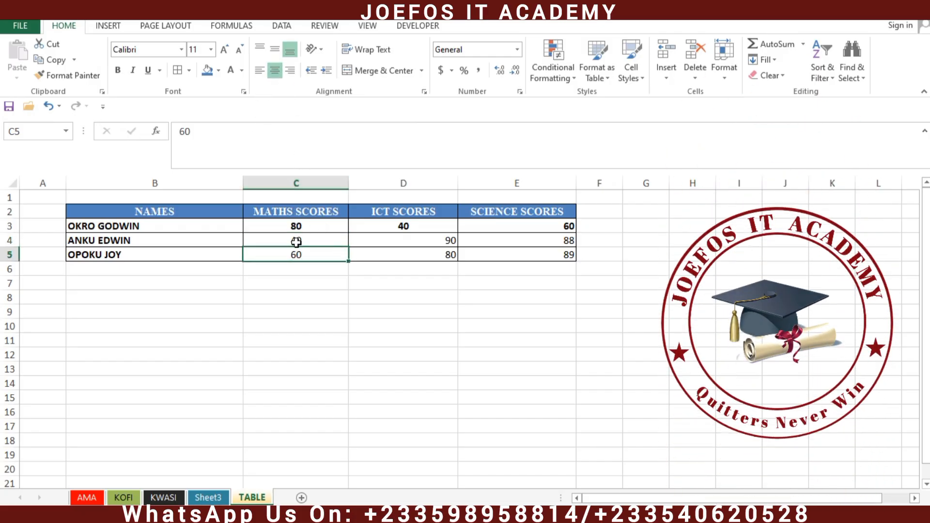
pyautogui.click(119, 71)
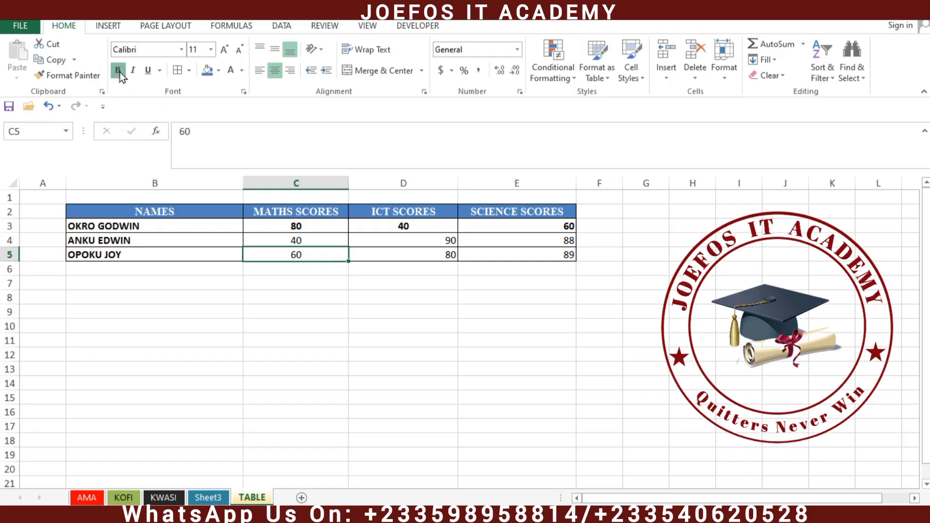
pyautogui.click(289, 241)
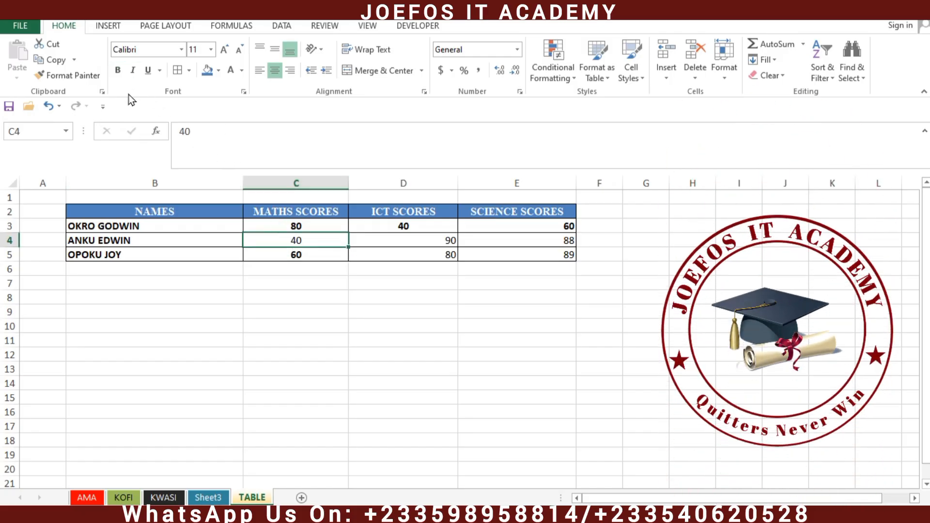
# Step: Bold and centre the 90 in D4, and centre the ICT score in D5
pyautogui.click(440, 239)
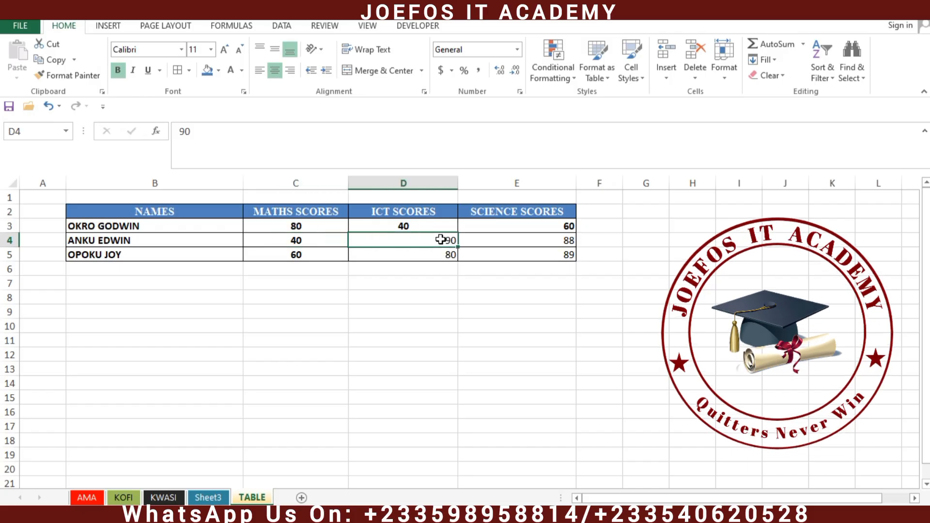
pyautogui.click(113, 69)
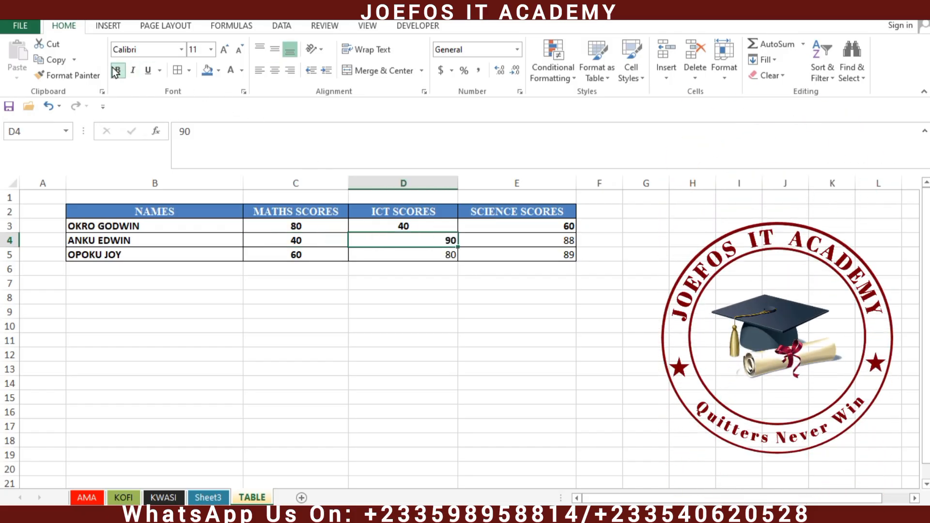
pyautogui.click(270, 77)
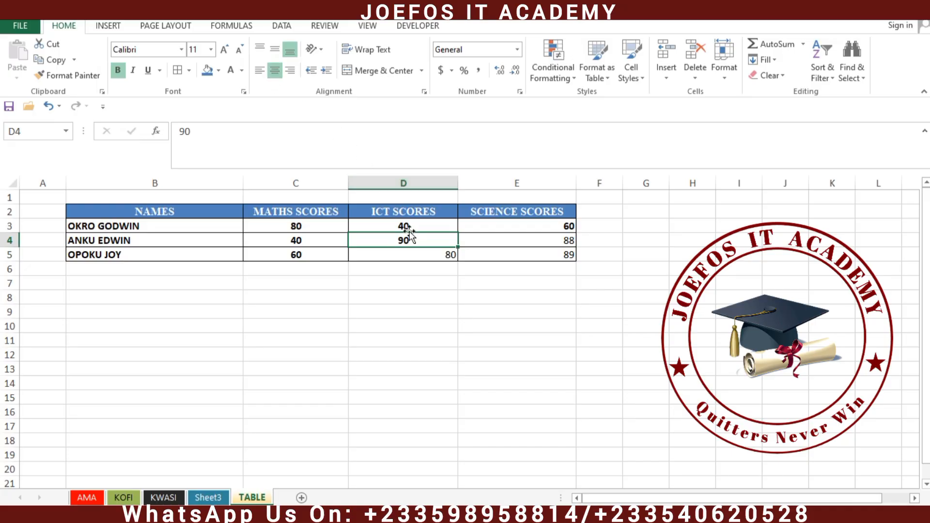
pyautogui.click(427, 252)
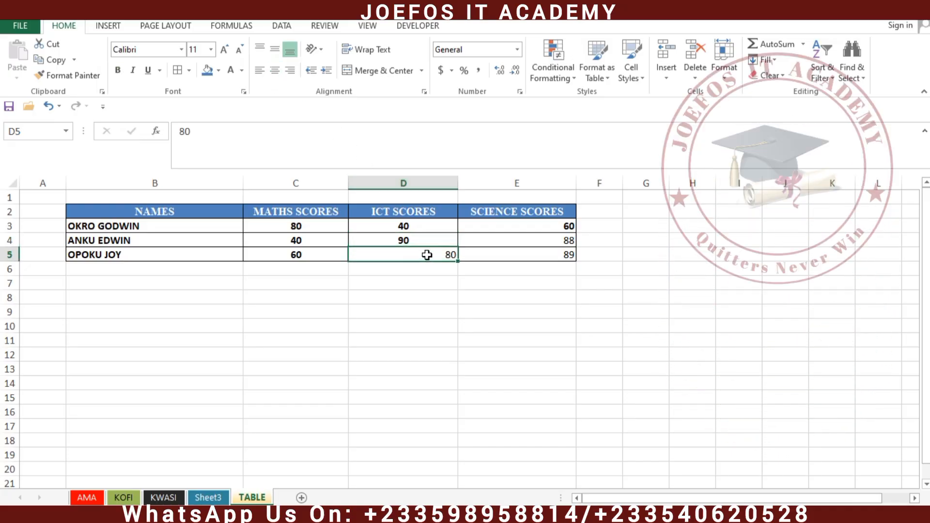
pyautogui.click(276, 77)
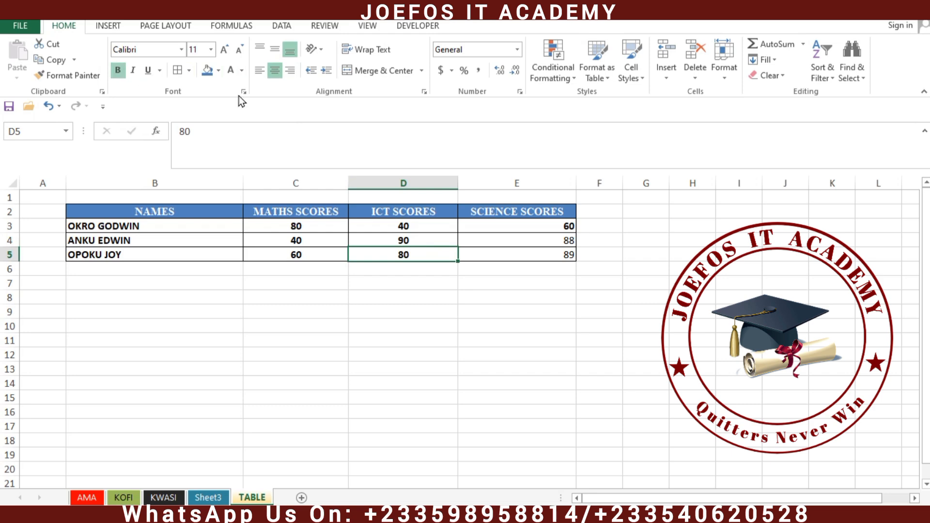
# Step: Centre the science scores in E3 to E5 and bold those in E5 and E4
pyautogui.click(512, 227)
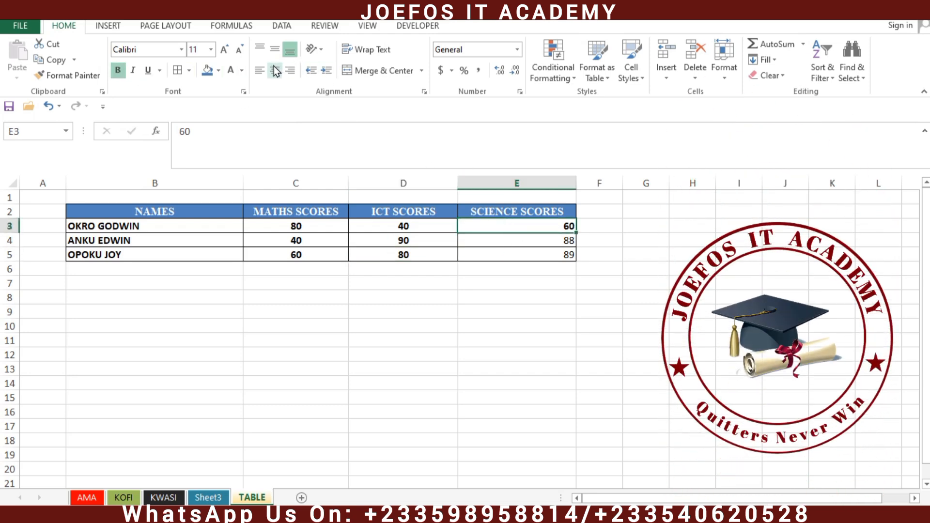
pyautogui.click(275, 70)
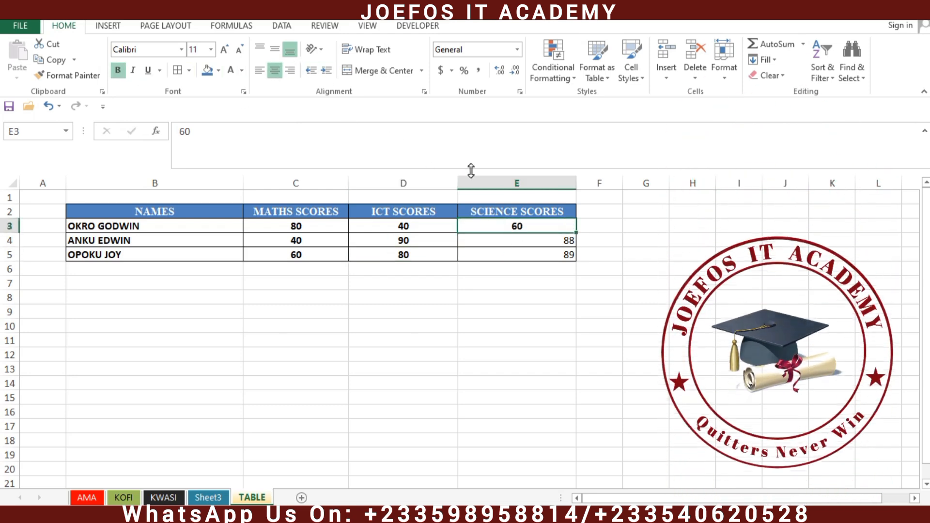
pyautogui.click(528, 240)
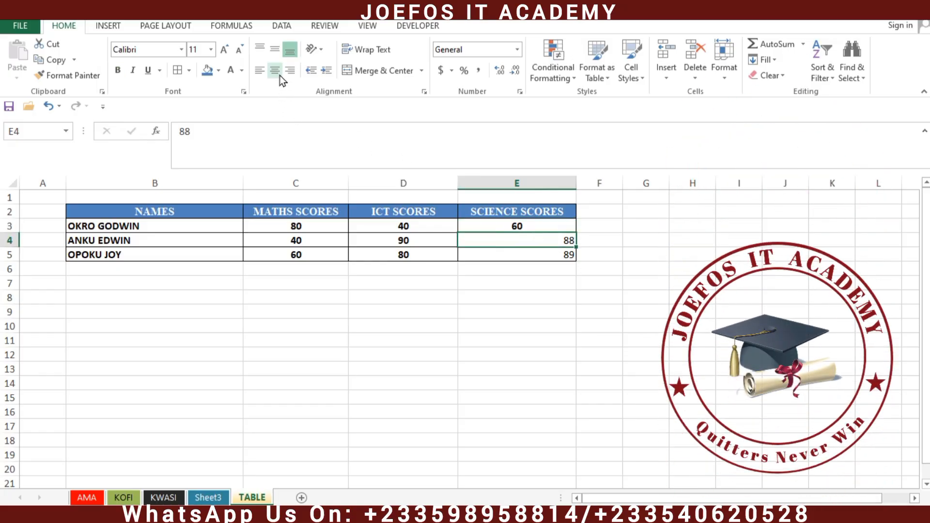
pyautogui.click(280, 75)
pyautogui.click(531, 258)
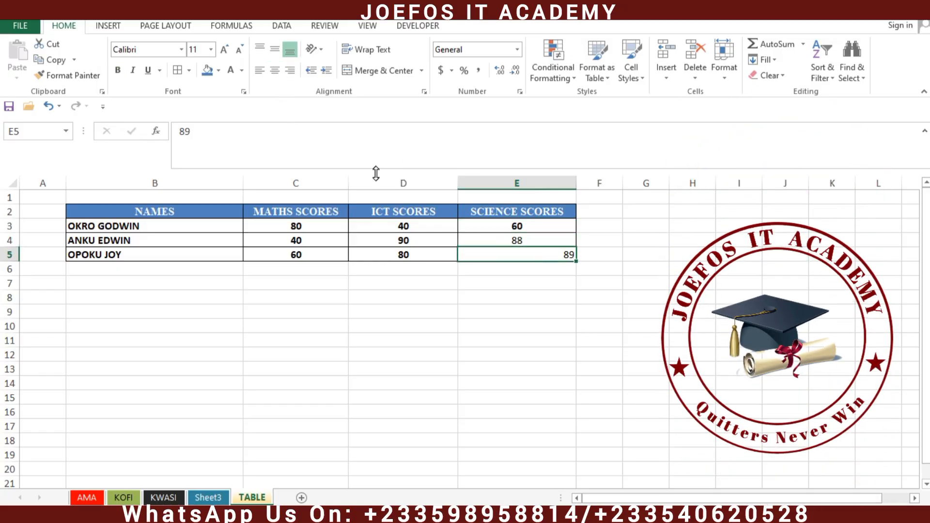
pyautogui.click(274, 73)
pyautogui.click(116, 71)
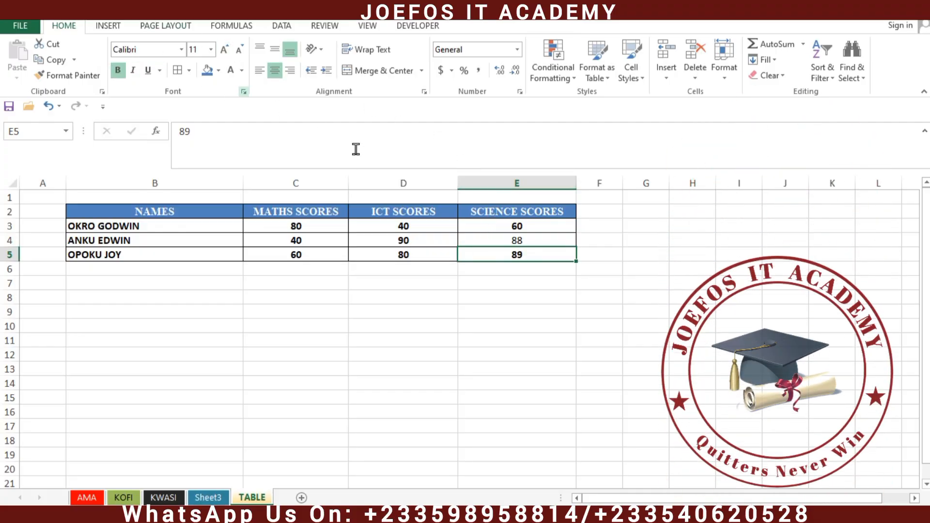
pyautogui.click(501, 242)
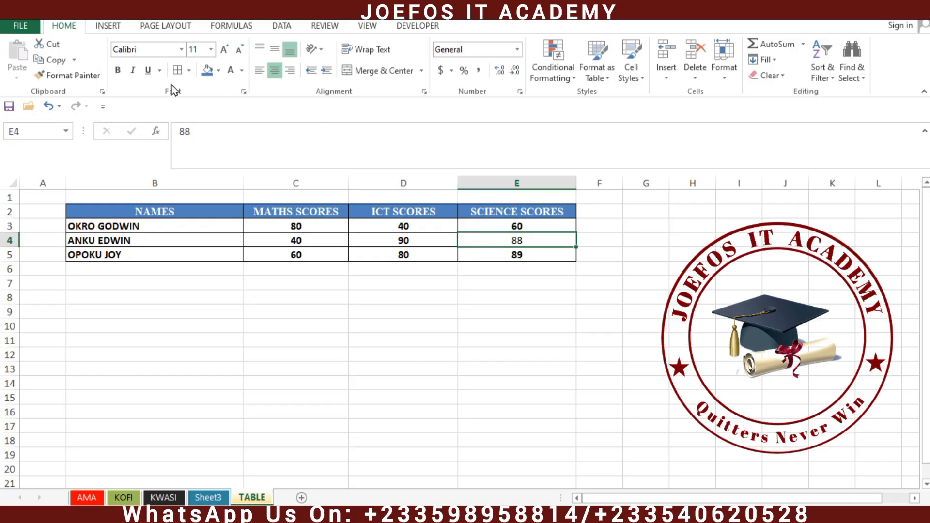
pyautogui.click(118, 71)
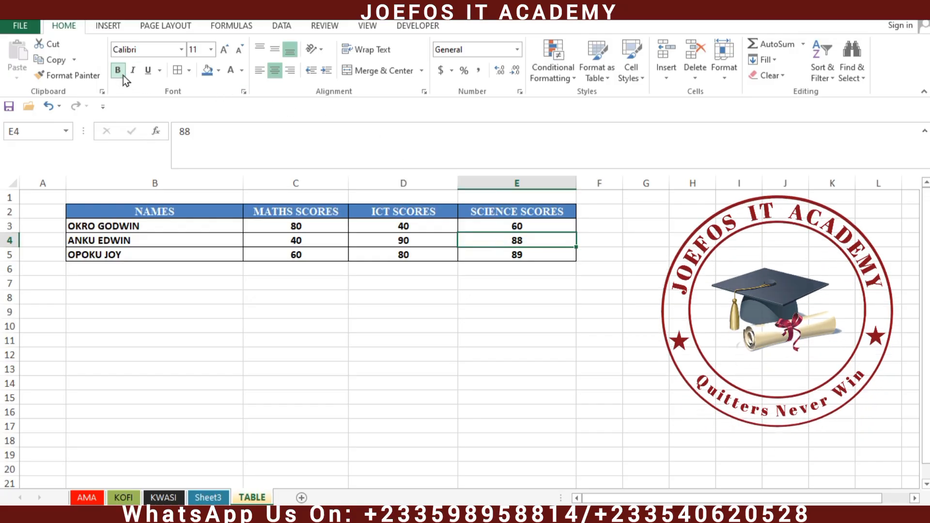
pyautogui.click(379, 382)
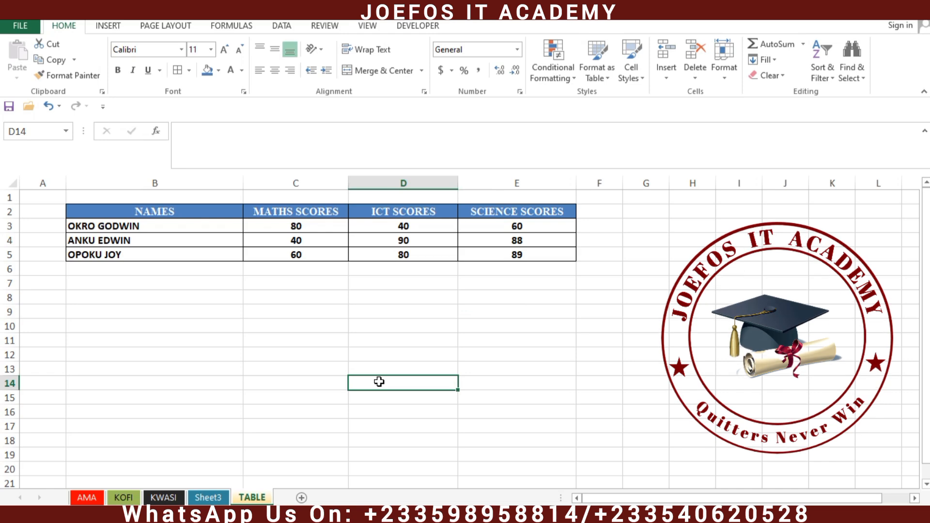
pyautogui.click(356, 316)
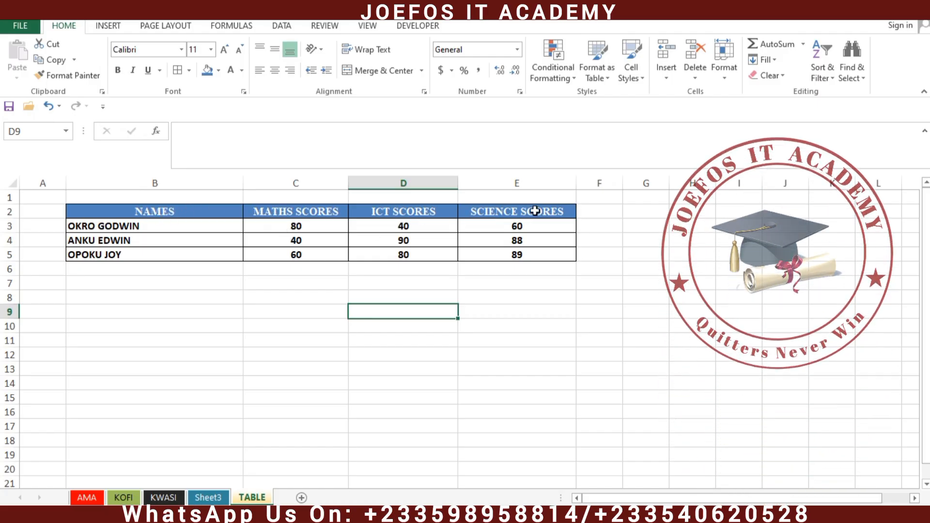
pyautogui.click(71, 224)
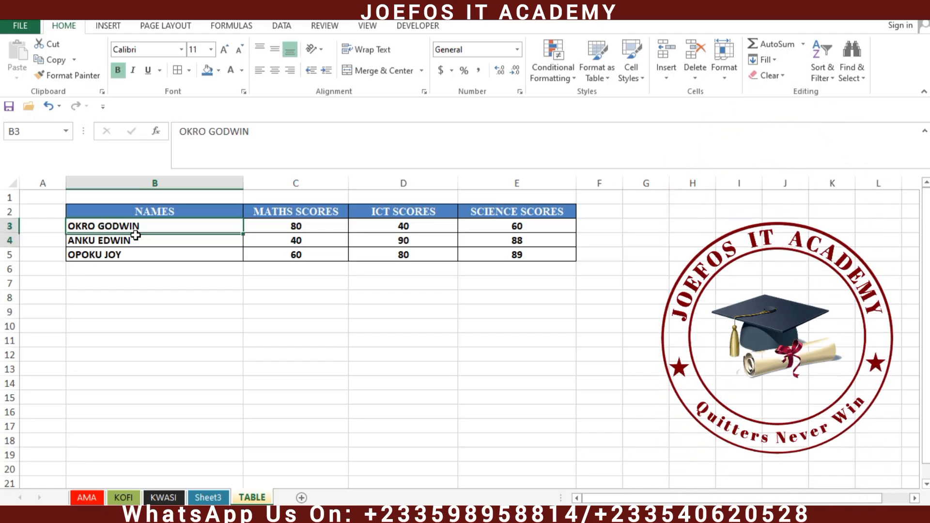
# Step: Set the names and scores in B3:E5 to Times New Roman, size 20
pyautogui.moveTo(140, 229); pyautogui.dragTo(512, 252)
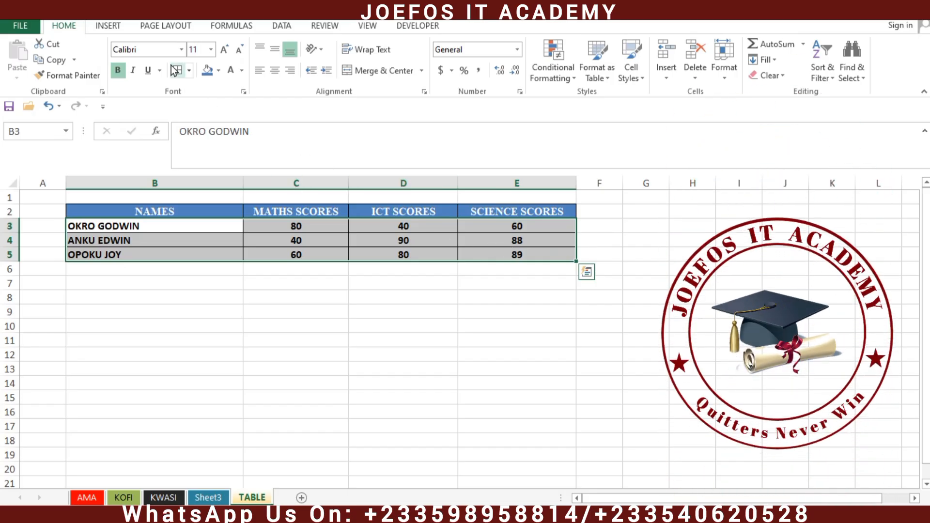
pyautogui.click(159, 51)
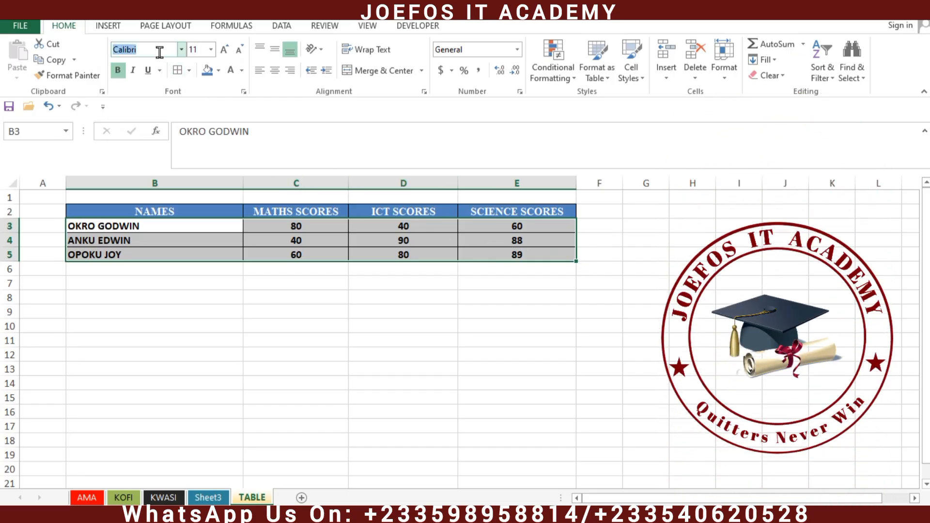
pyautogui.write('Times New Roma')
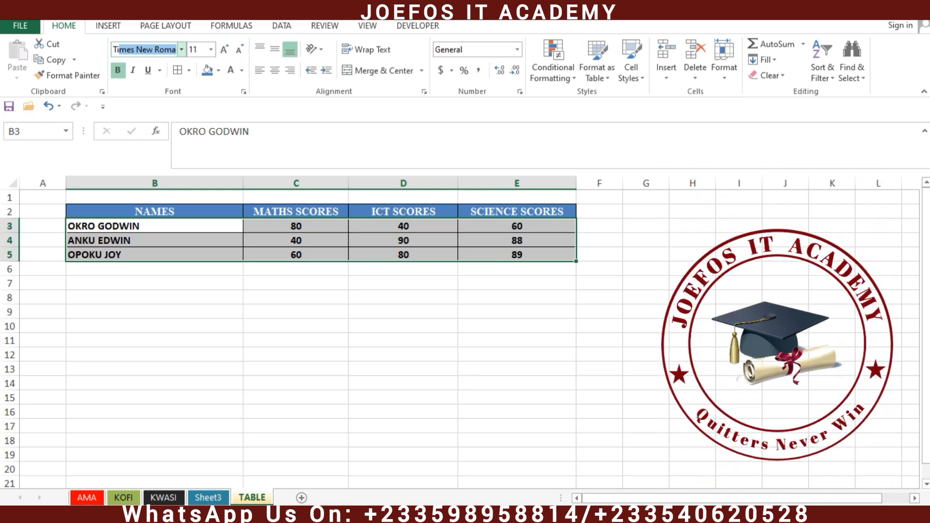
pyautogui.press('Return')
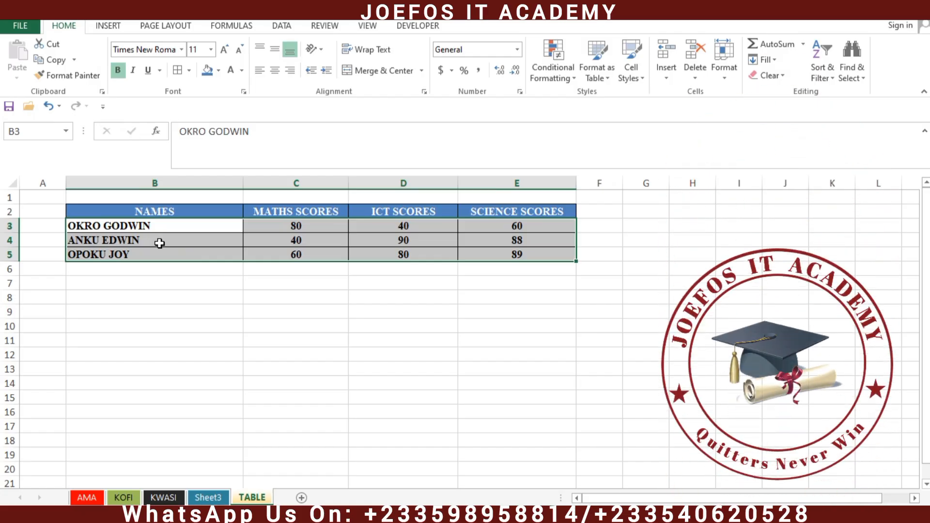
pyautogui.click(213, 49)
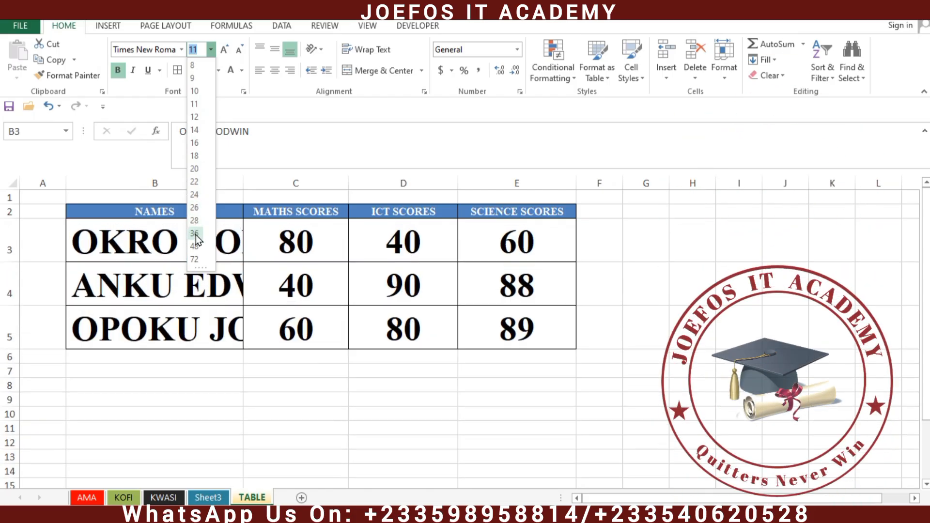
pyautogui.click(194, 169)
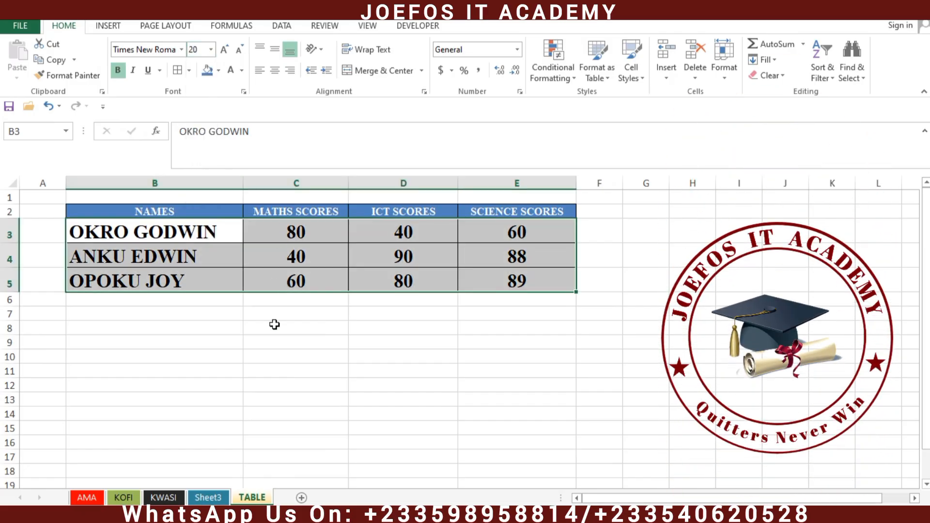
pyautogui.click(274, 324)
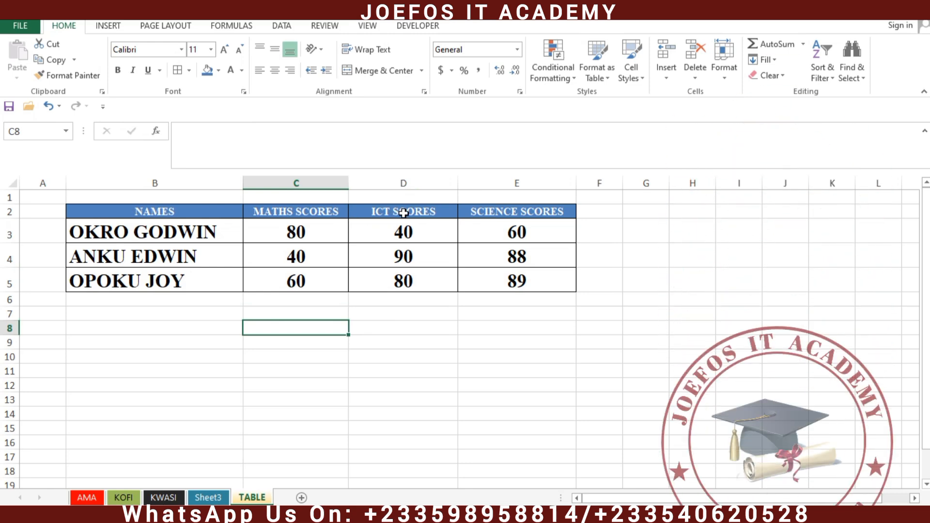
# Step: Enlarge the B2:E2 header text to 26, then step it back down to 24
pyautogui.moveTo(90, 213); pyautogui.dragTo(530, 213)
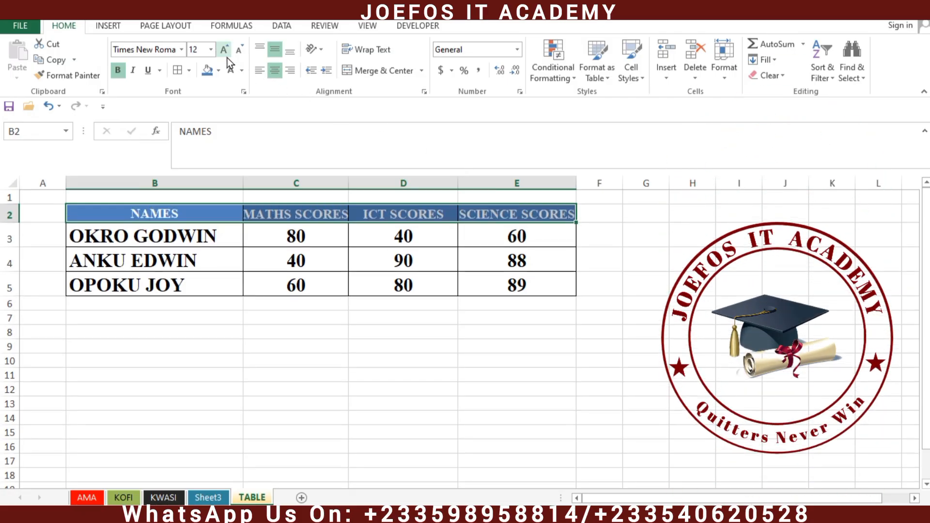
pyautogui.click(228, 57)
pyautogui.click(228, 57)
pyautogui.click(227, 57)
pyautogui.click(228, 57)
pyautogui.click(227, 58)
pyautogui.click(228, 57)
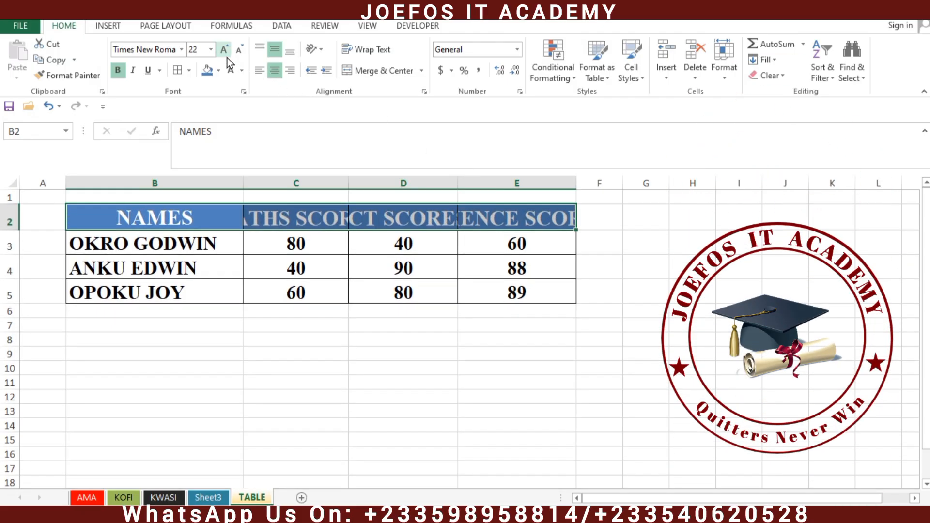
pyautogui.click(228, 57)
pyautogui.click(228, 57)
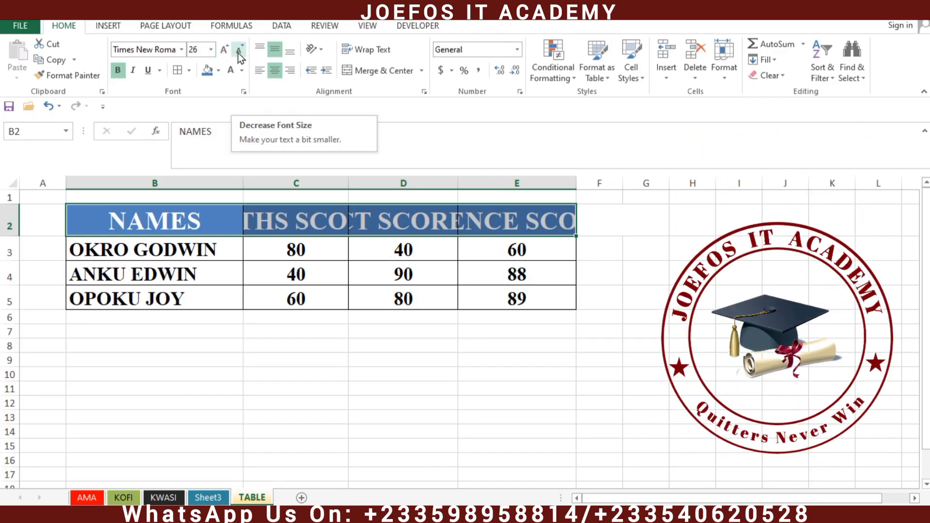
pyautogui.click(239, 51)
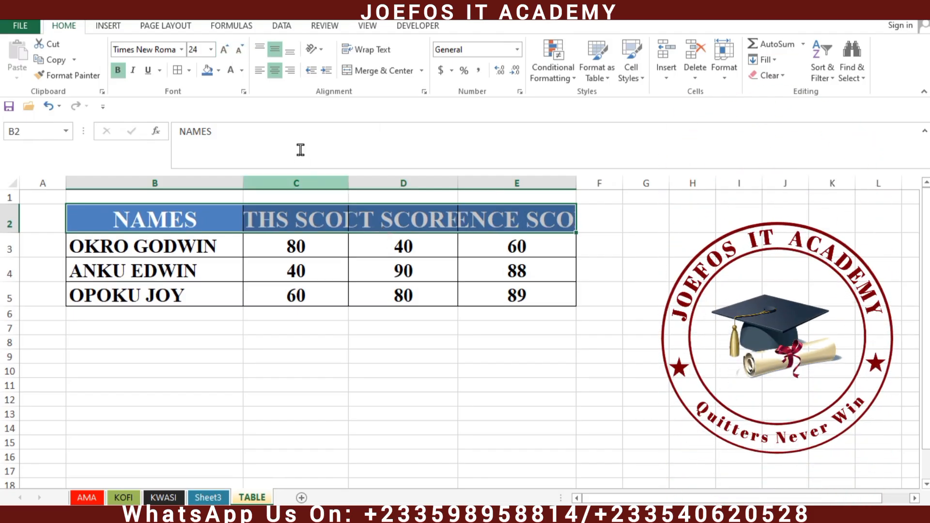
pyautogui.click(378, 357)
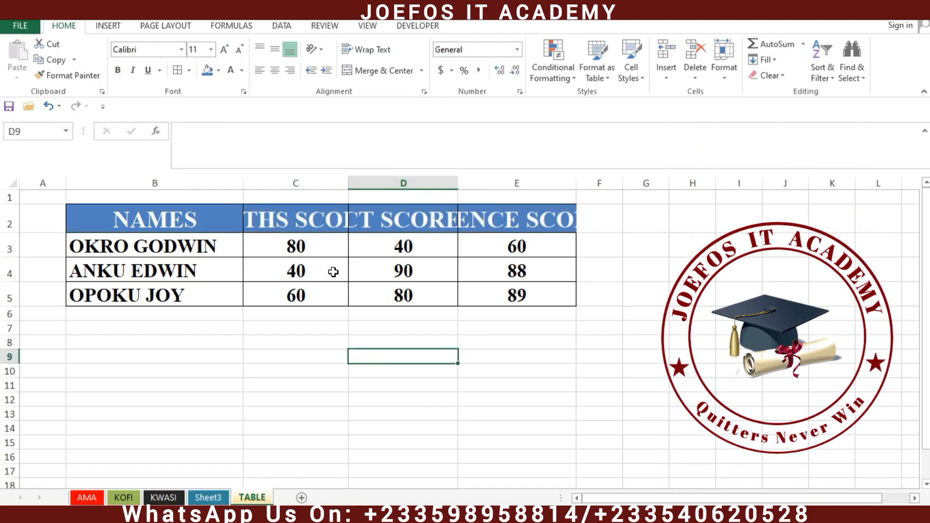
# Step: Widen columns B, C, D and E until the names and SCIENCE SCORES heading fit
pyautogui.moveTo(244, 182); pyautogui.dragTo(336, 181)
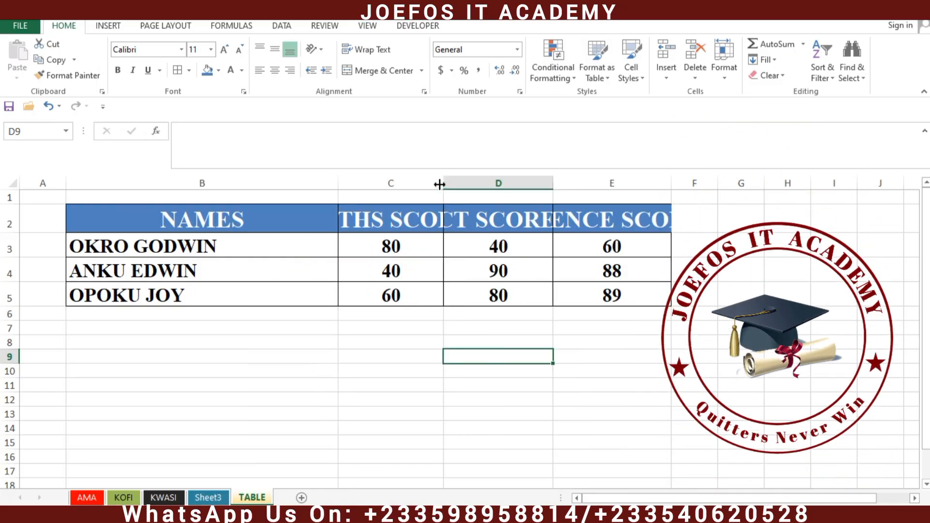
pyautogui.moveTo(440, 184); pyautogui.dragTo(549, 184)
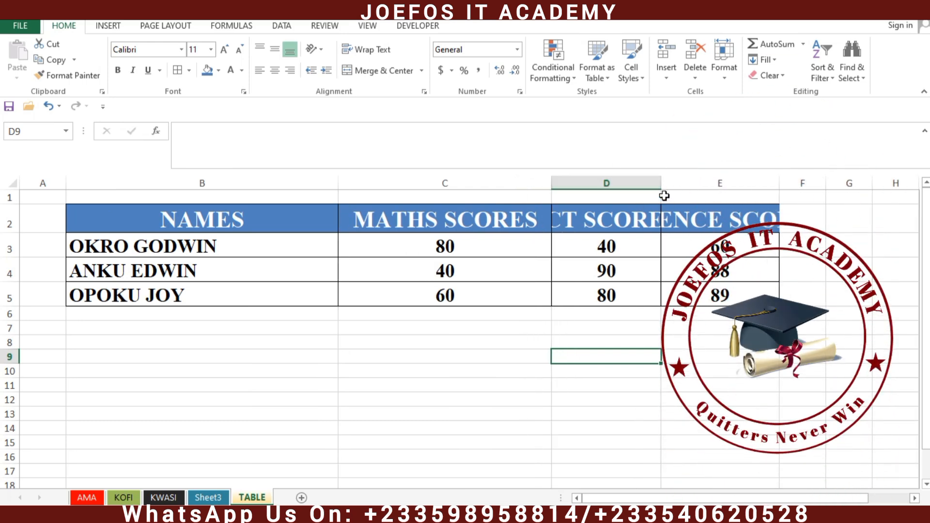
pyautogui.moveTo(662, 185); pyautogui.dragTo(739, 183)
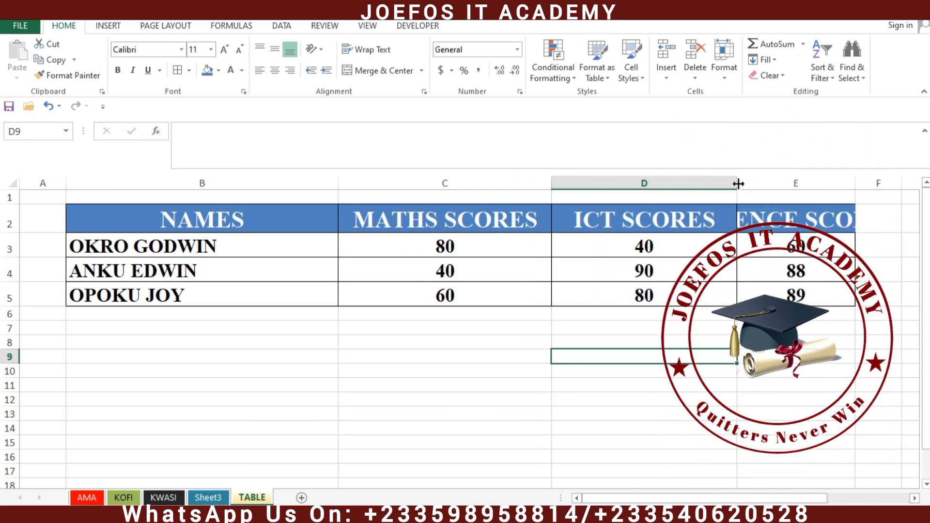
pyautogui.moveTo(850, 181); pyautogui.dragTo(906, 190)
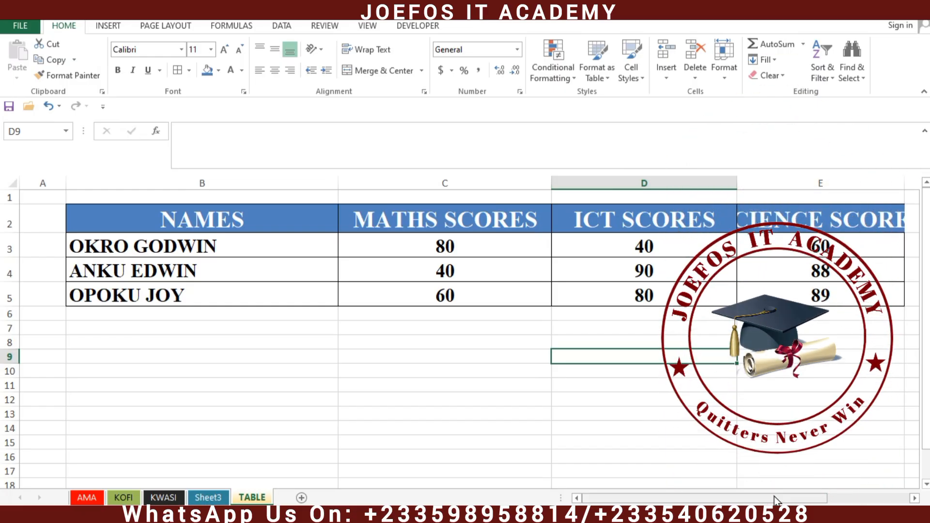
pyautogui.moveTo(785, 502); pyautogui.dragTo(833, 500)
pyautogui.click(733, 359)
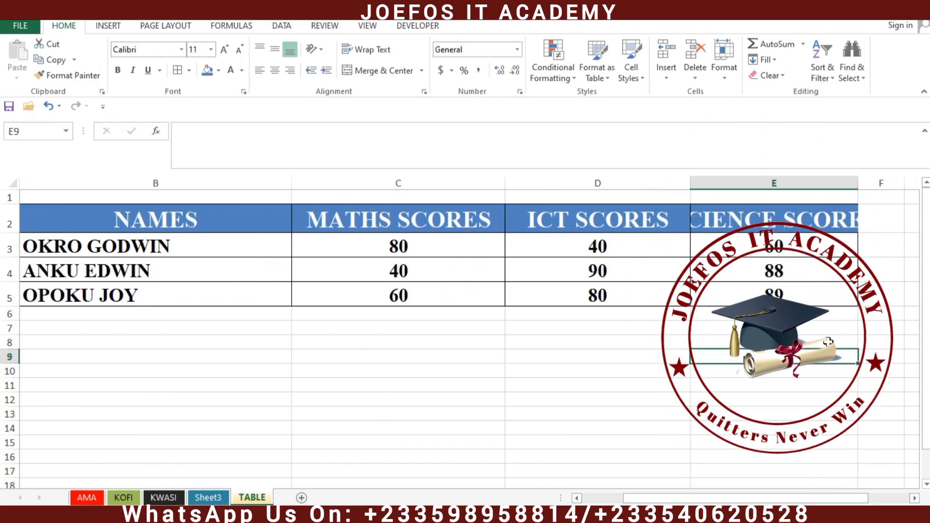
pyautogui.moveTo(857, 181); pyautogui.dragTo(896, 187)
pyautogui.moveTo(776, 498); pyautogui.dragTo(684, 484)
pyautogui.moveTo(672, 434); pyautogui.dragTo(672, 434)
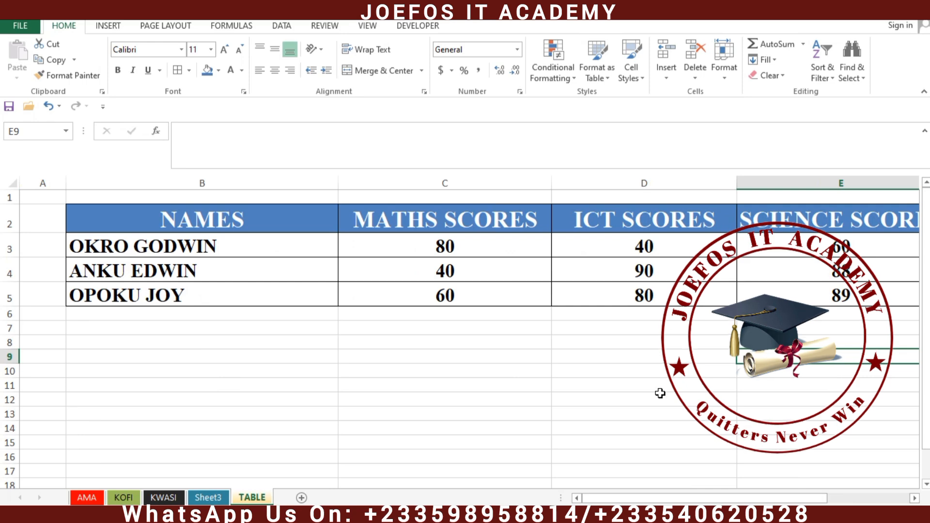